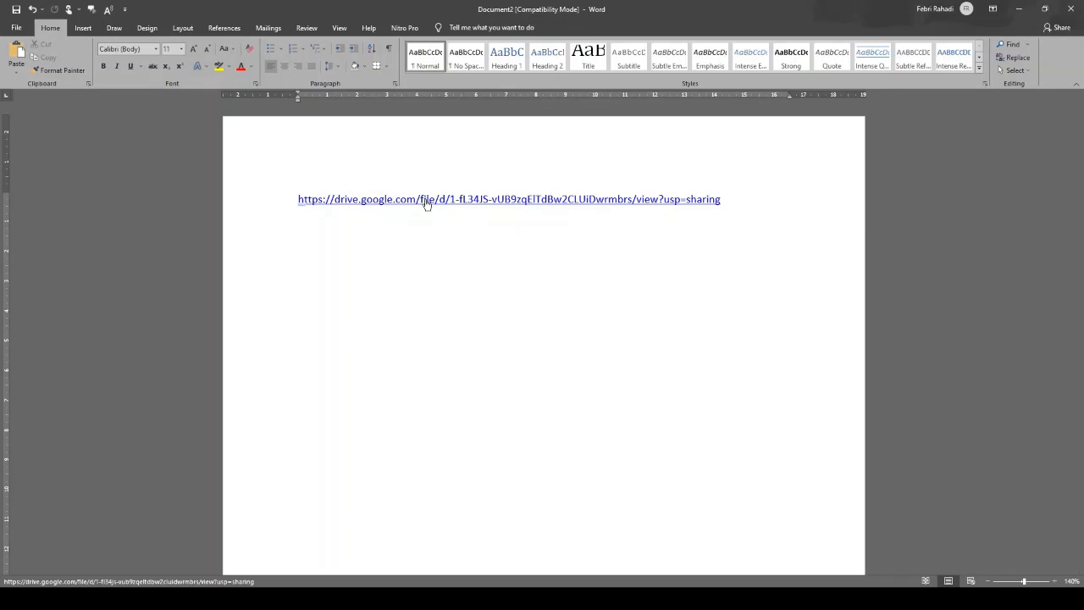
Step: Follow the Google Drive sharing link on the first line of the Word document
{"action": "double_click", "coordinate": [427, 200]}
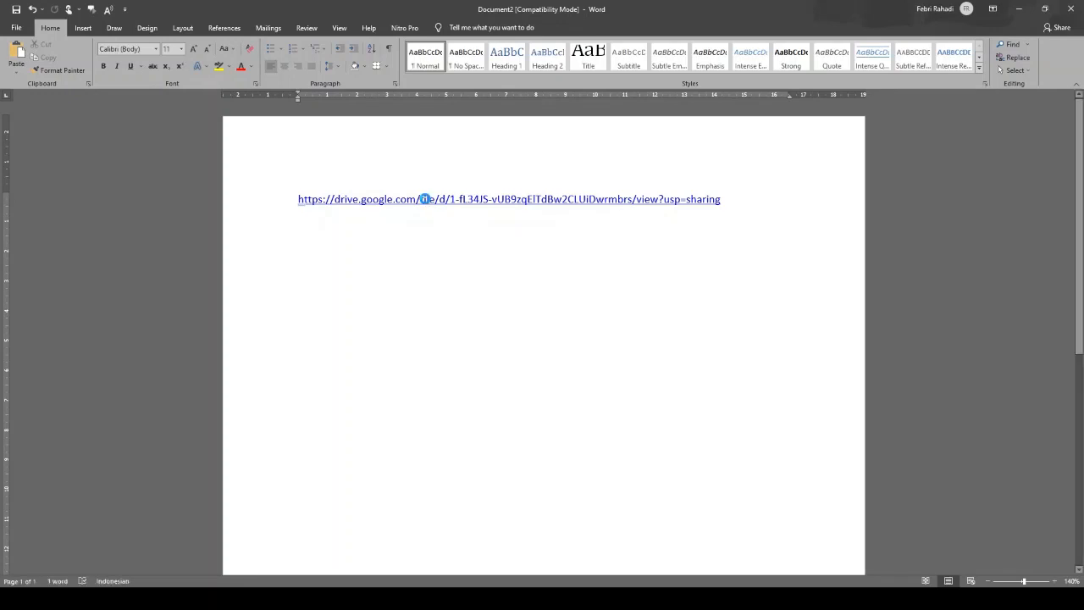
{"action": "left_click", "coordinate": [423, 199], "text": "ctrl"}
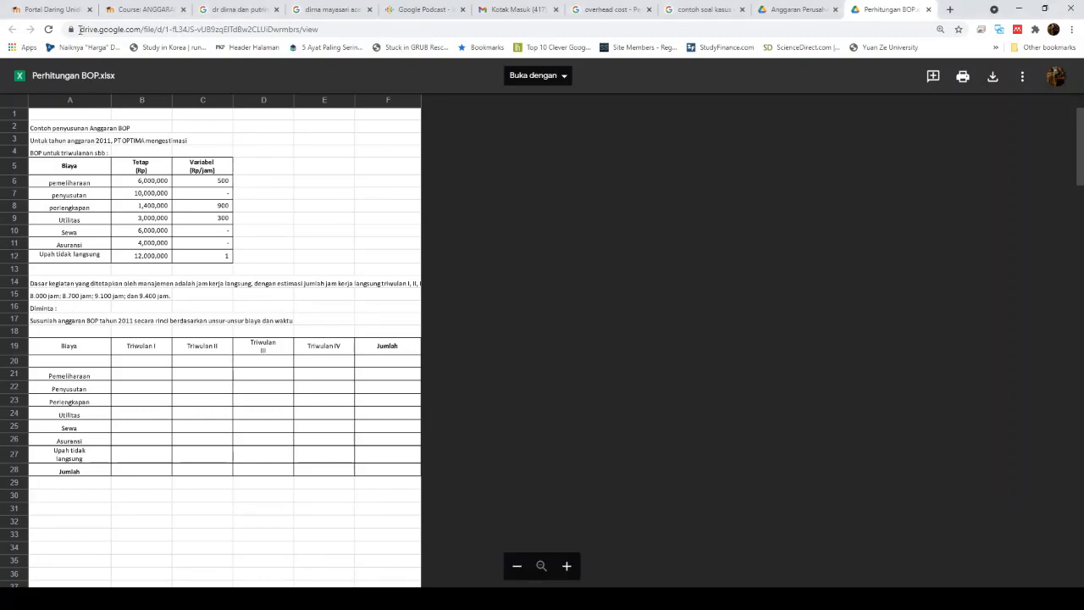
Step: Open the previewed Perhitungan BOP.xlsx with Google Spreadsheet from the 'Buka dengan' menu
{"action": "left_click_drag", "start_coordinate": [81, 29], "coordinate": [113, 30]}
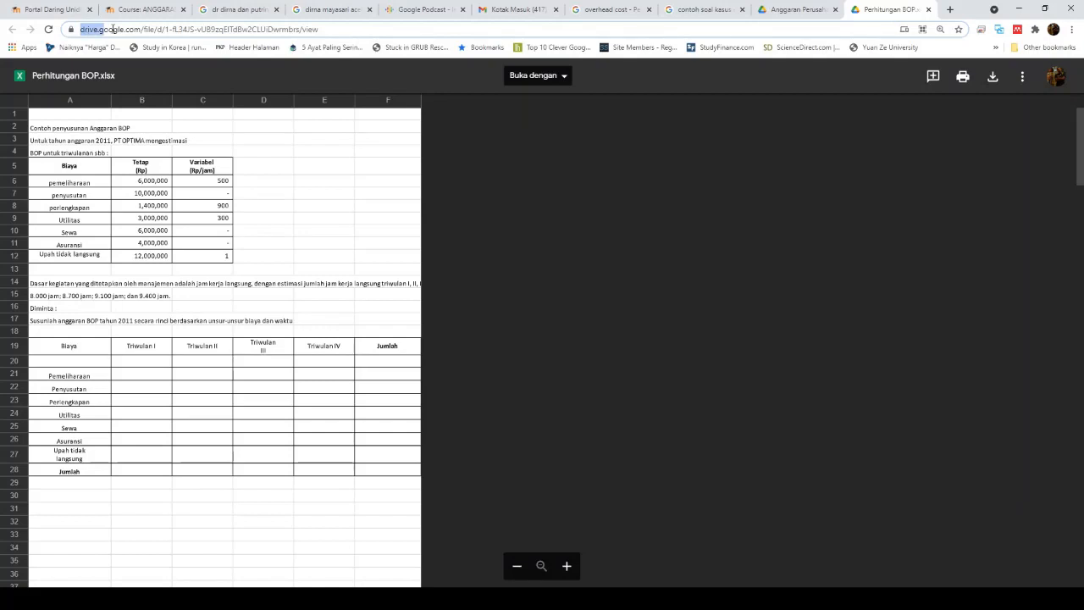
{"action": "left_click_drag", "start_coordinate": [113, 29], "coordinate": [426, 444]}
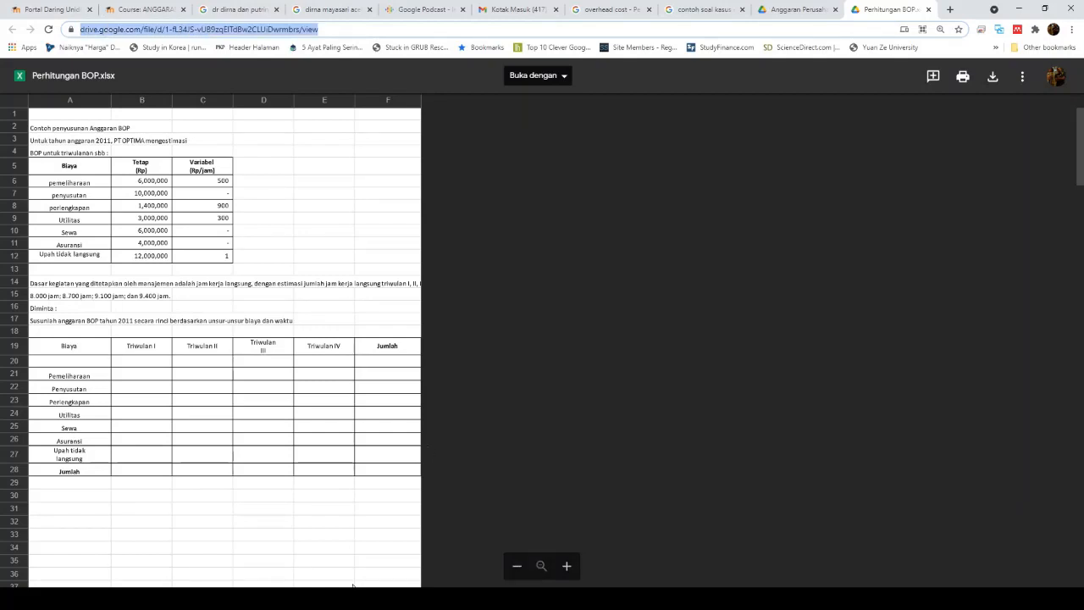
{"action": "left_click", "coordinate": [565, 79]}
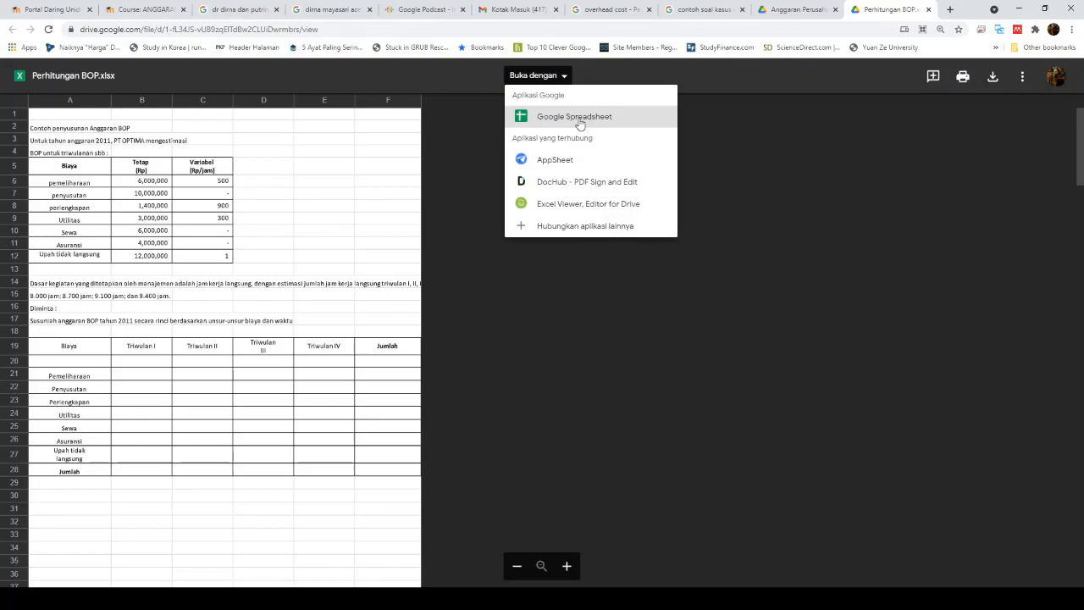
{"action": "left_click", "coordinate": [580, 124]}
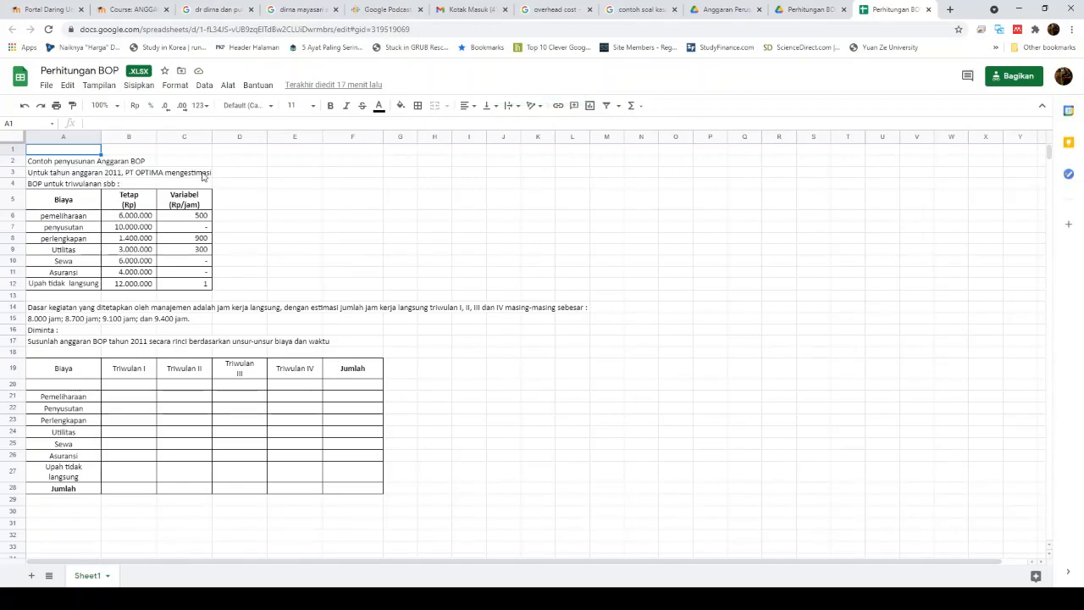
{"action": "left_click", "coordinate": [83, 207]}
{"action": "left_click", "coordinate": [134, 206]}
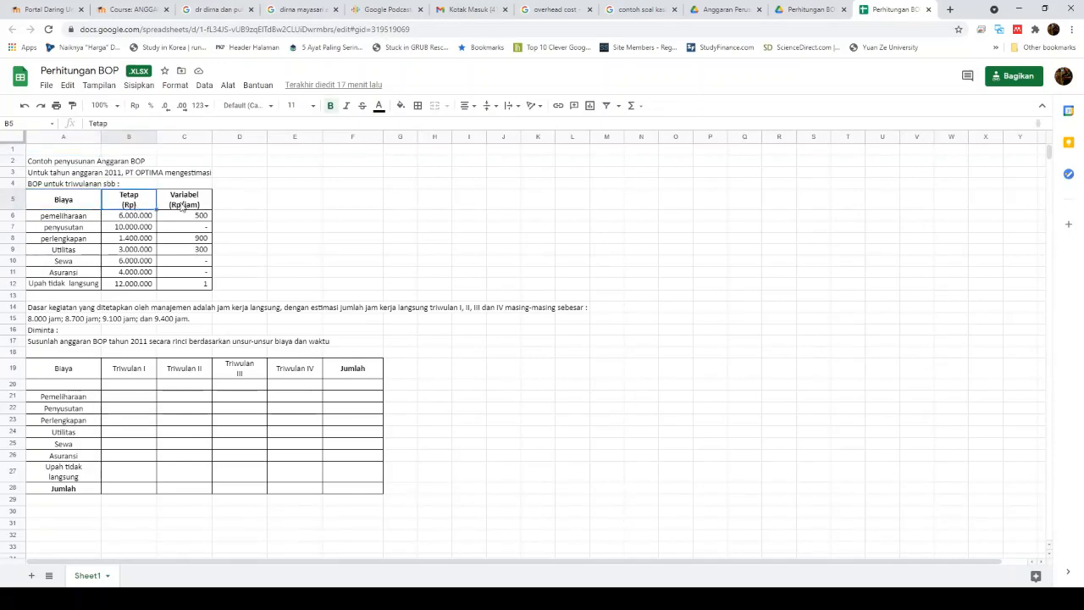
{"action": "left_click", "coordinate": [198, 209]}
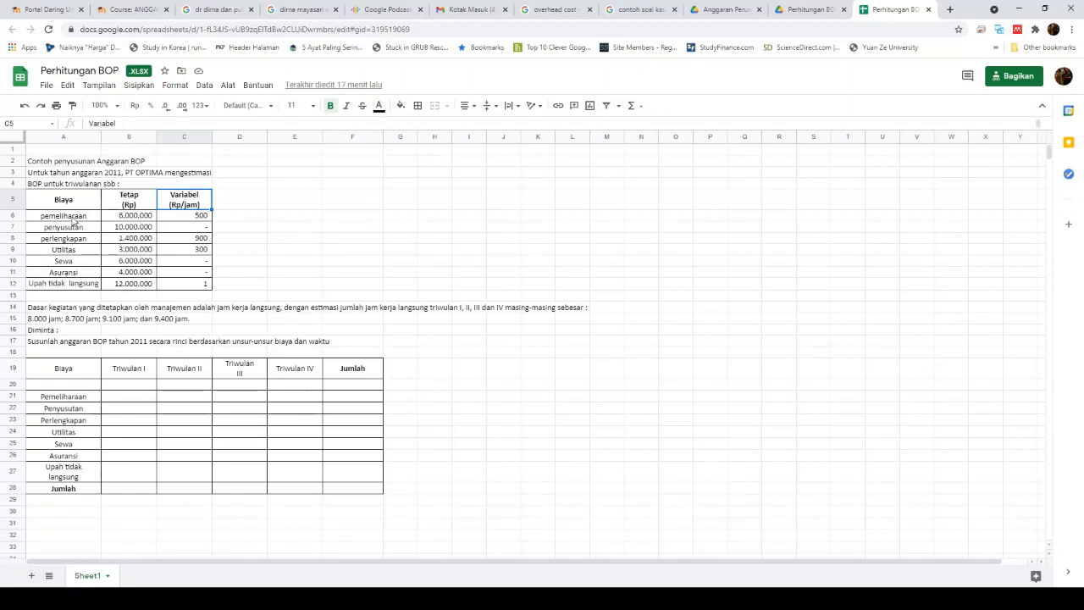
{"action": "left_click", "coordinate": [79, 218]}
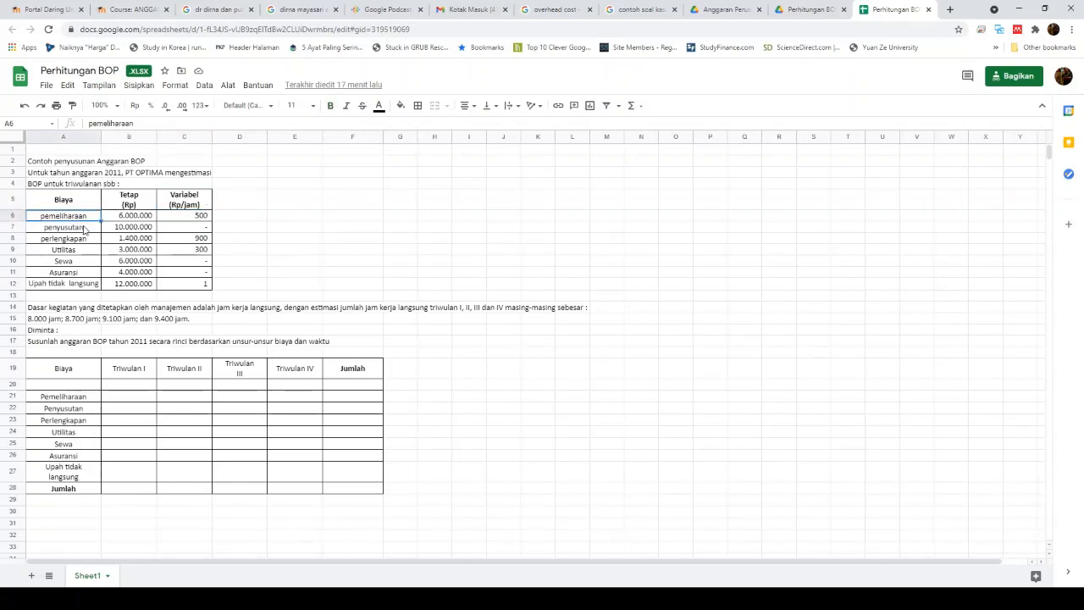
{"action": "left_click", "coordinate": [84, 227]}
{"action": "left_click", "coordinate": [90, 242]}
{"action": "left_click", "coordinate": [91, 250]}
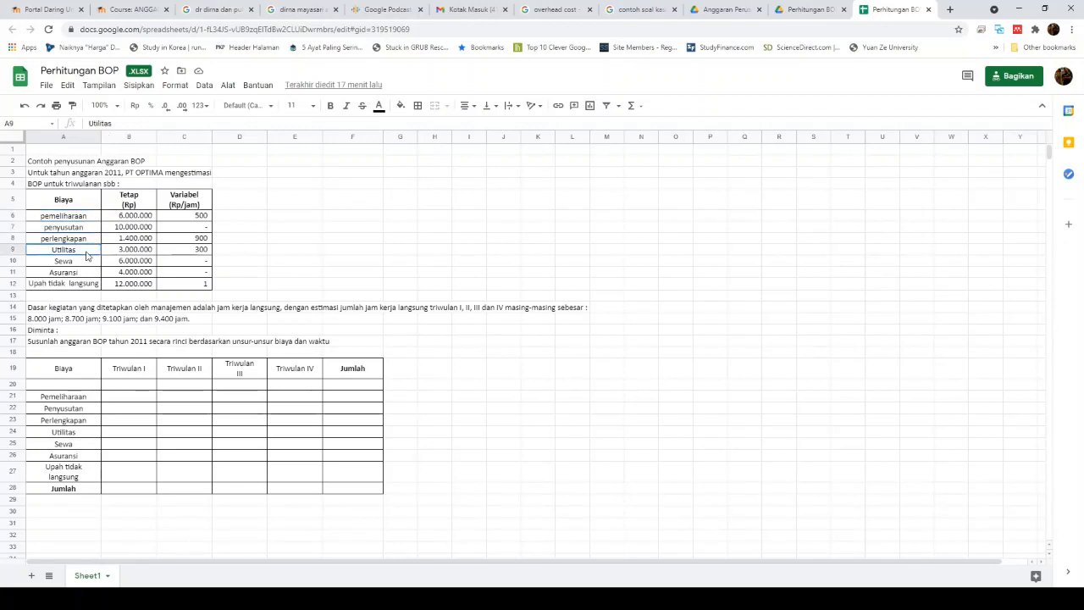
{"action": "left_click", "coordinate": [88, 262]}
{"action": "left_click", "coordinate": [89, 285]}
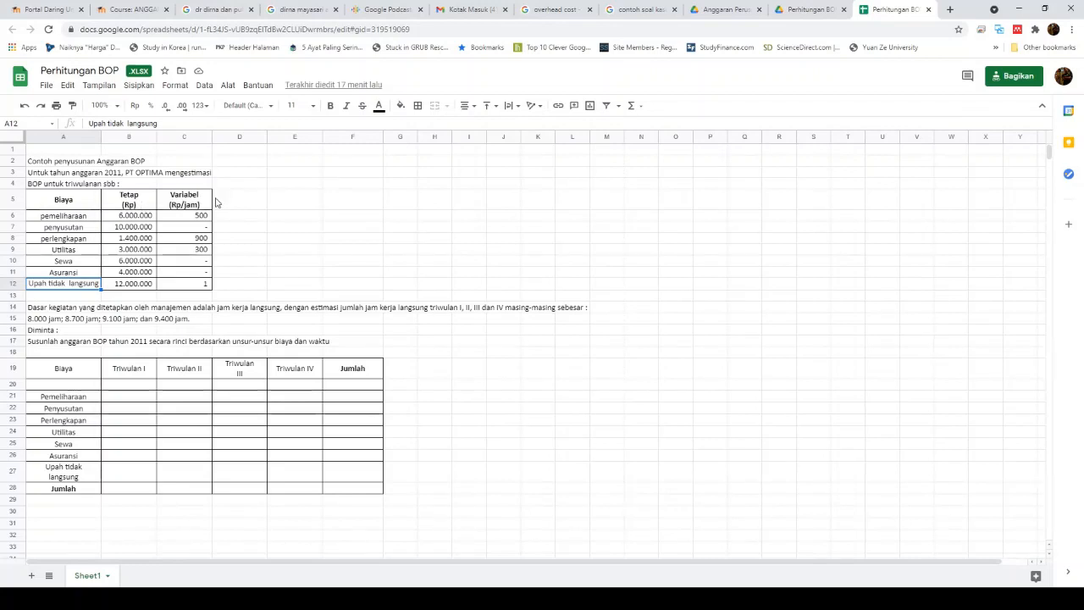
{"action": "left_click", "coordinate": [133, 222]}
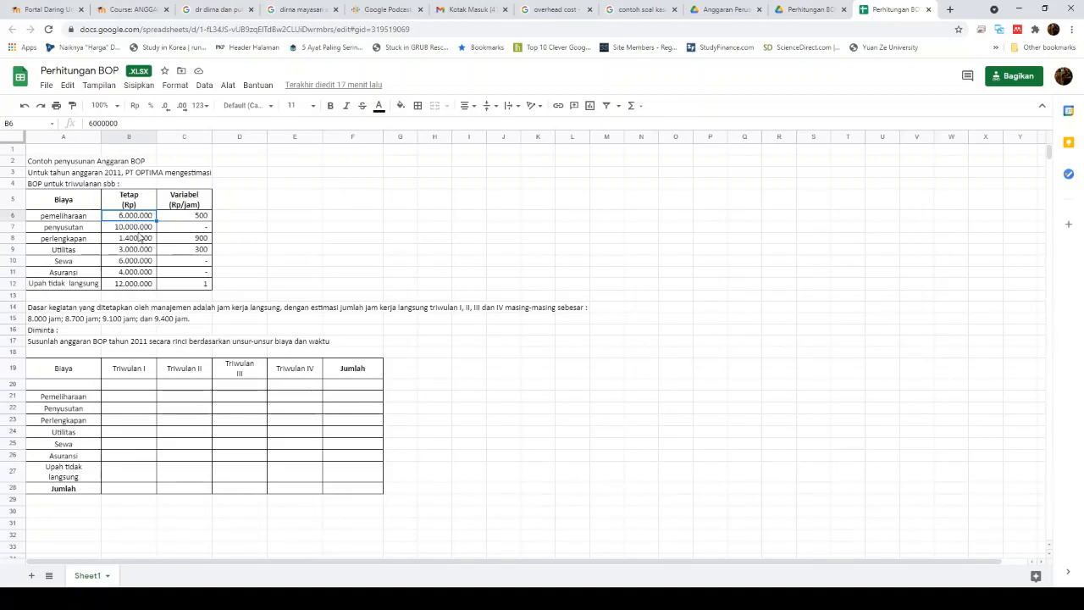
{"action": "key", "text": "Down"}
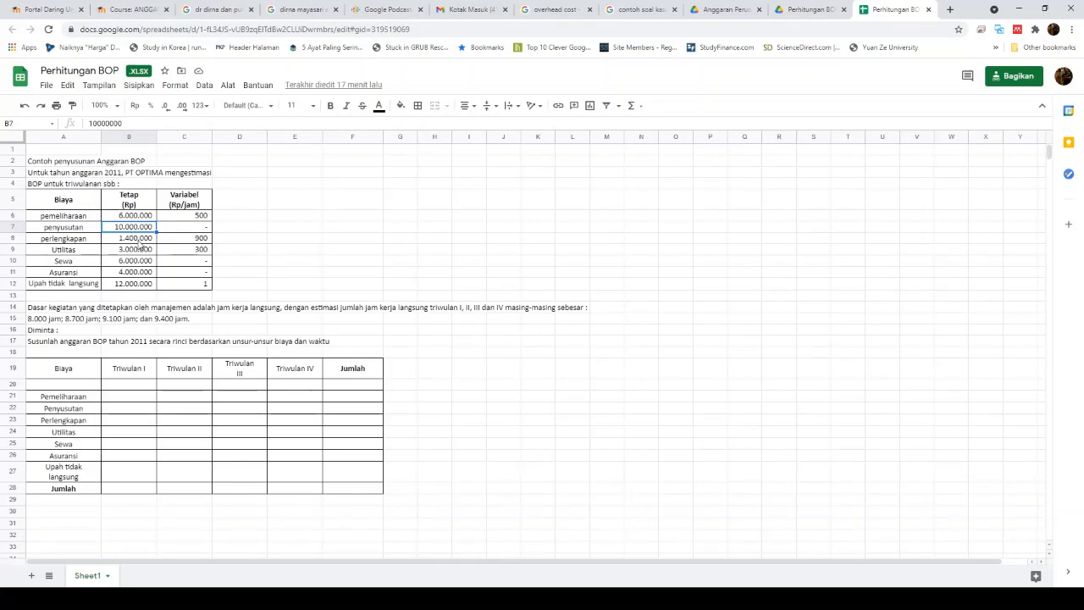
{"action": "key", "text": "Down"}
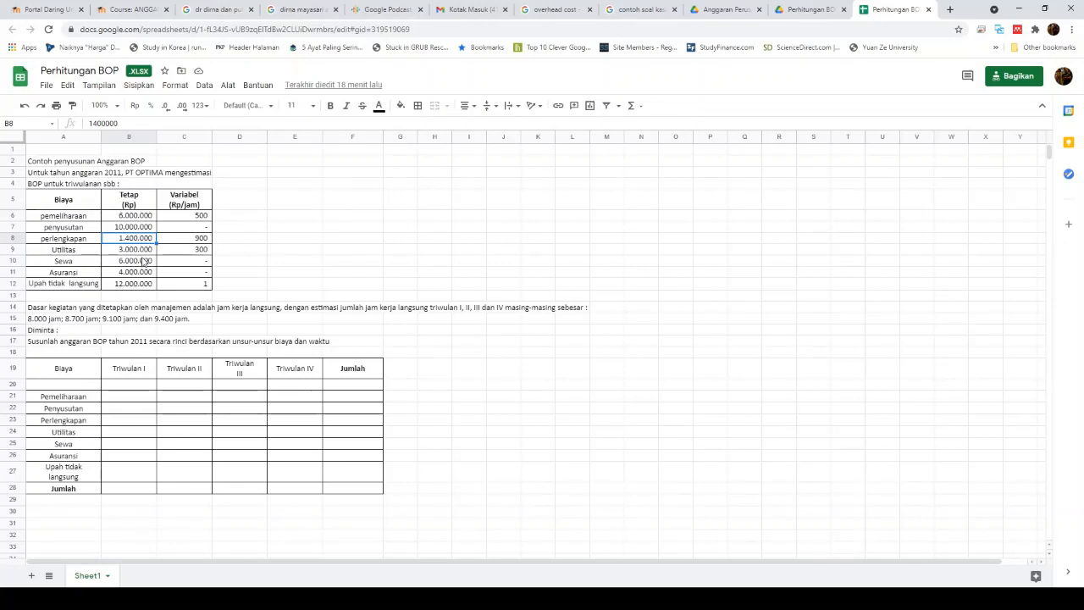
{"action": "left_click", "coordinate": [187, 217]}
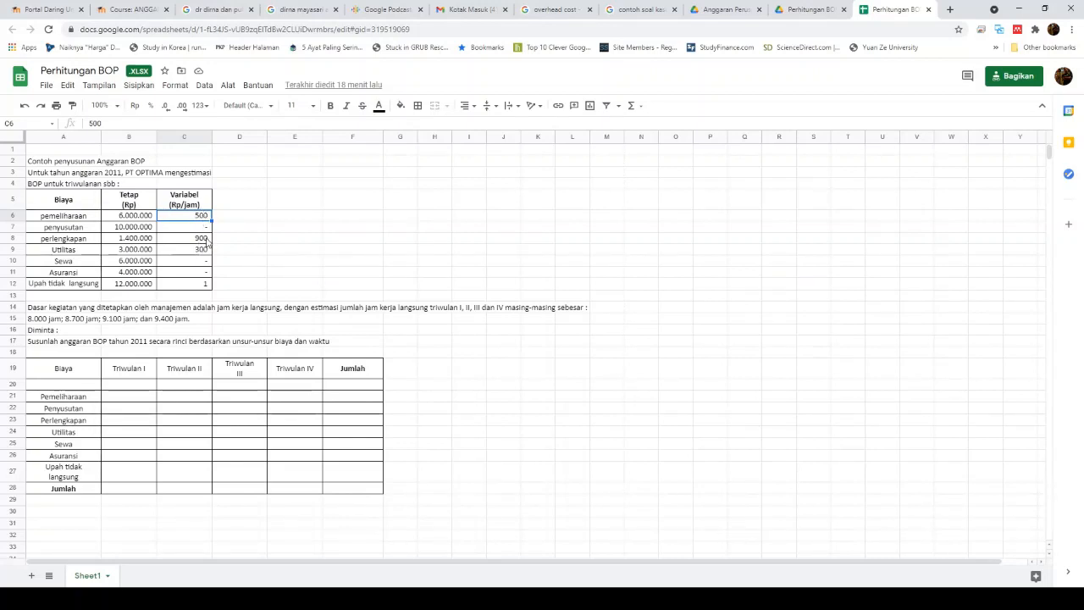
{"action": "left_click", "coordinate": [203, 251]}
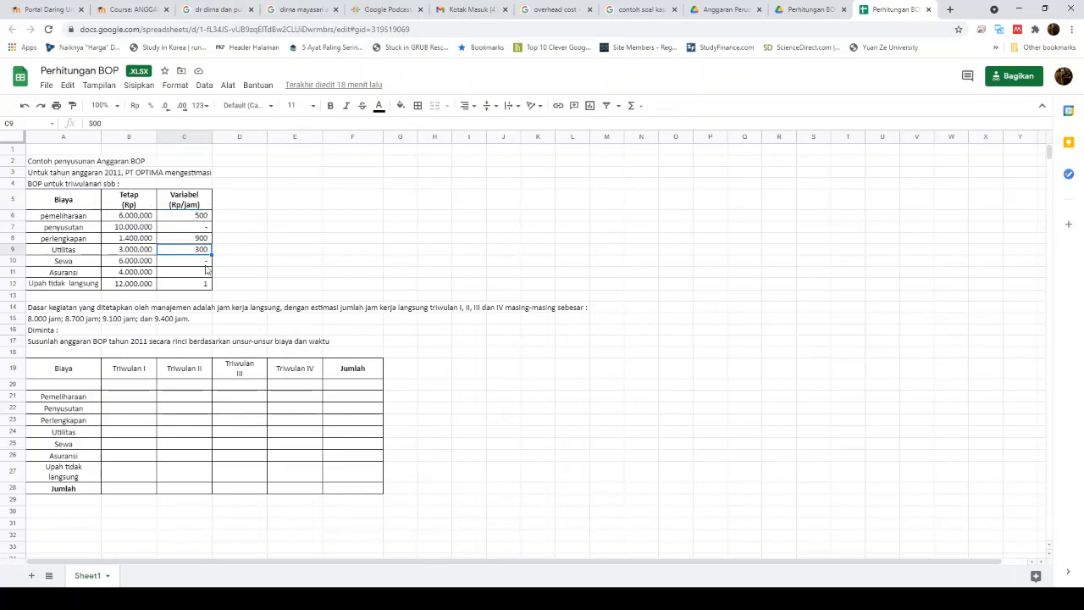
{"action": "left_click", "coordinate": [208, 287]}
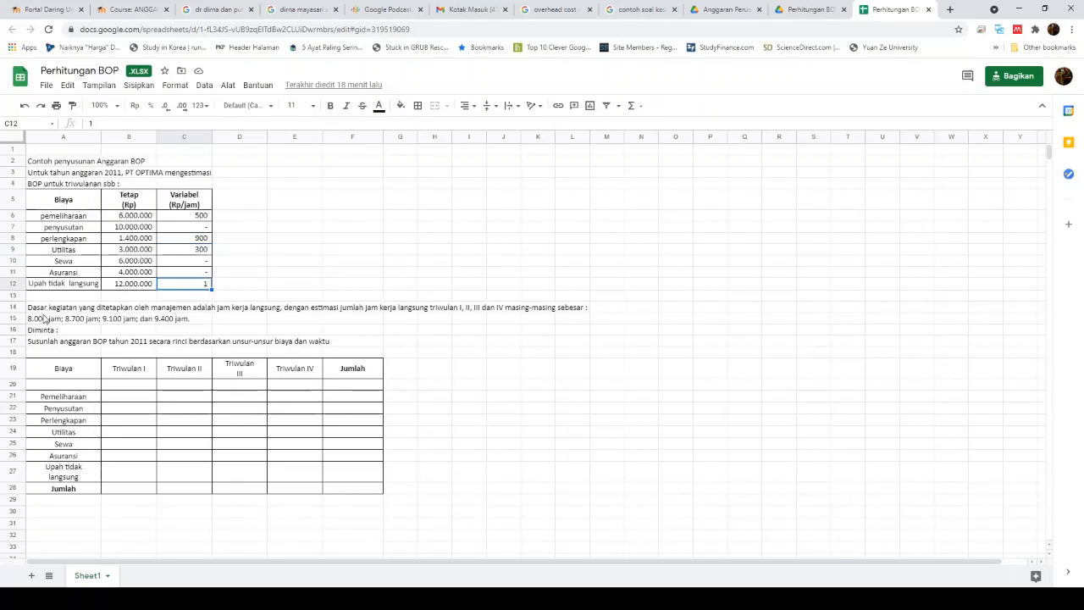
{"action": "left_click", "coordinate": [44, 310]}
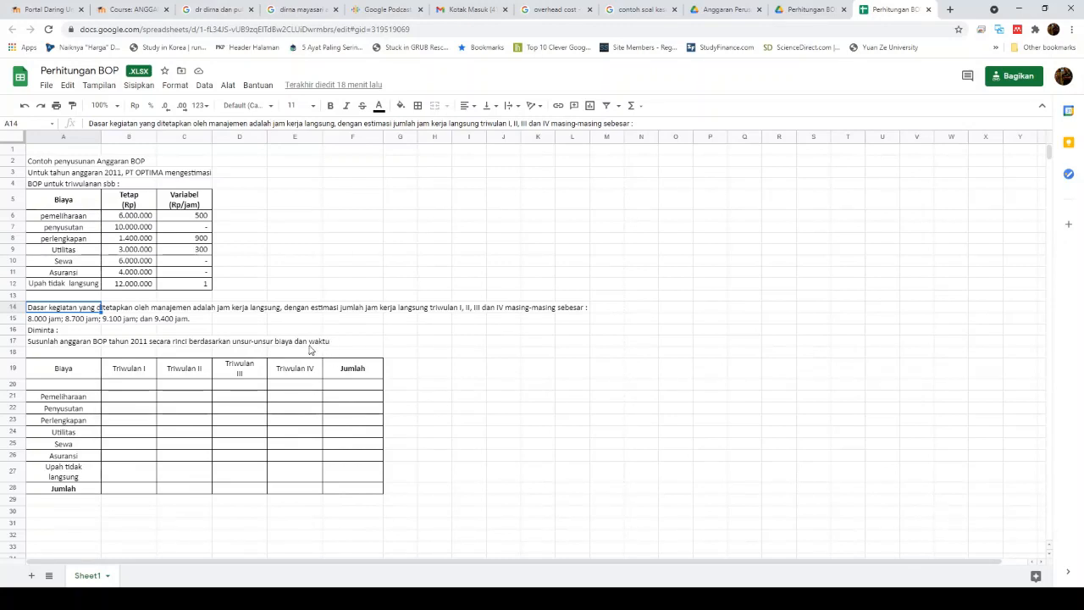
Step: Enter the row label 'Jam' in A20
{"action": "left_click", "coordinate": [65, 389]}
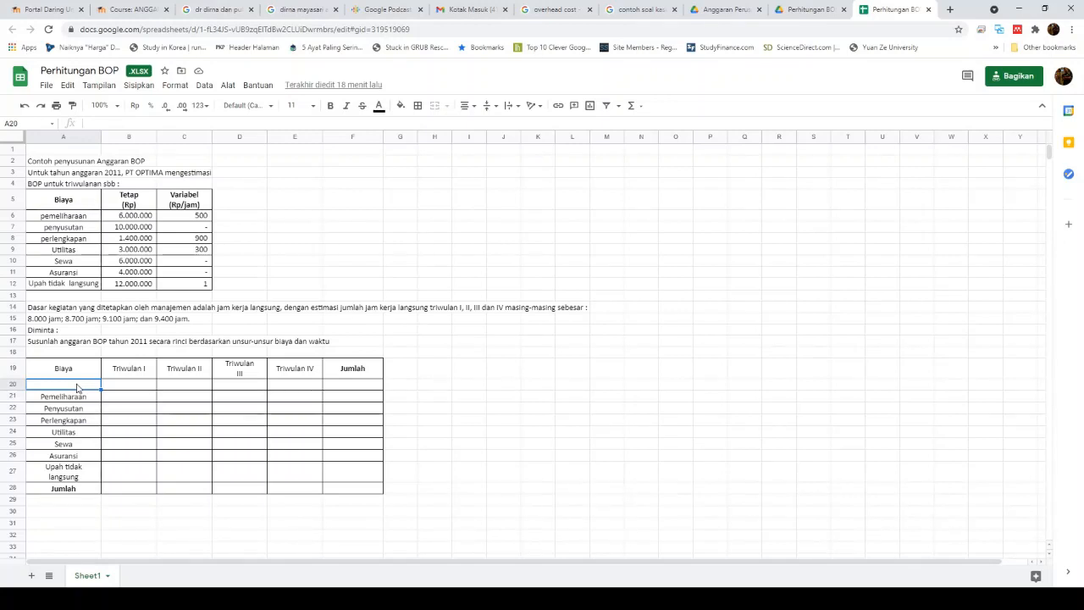
{"action": "type", "text": "Jam"}
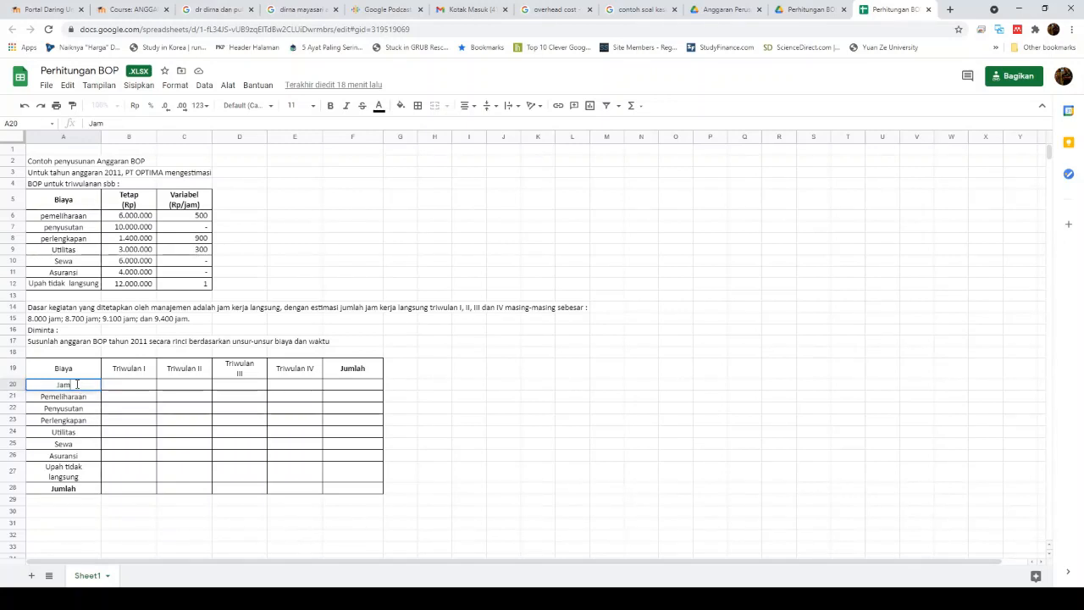
{"action": "key", "text": "Return"}
Step: Fill B20:E20 with 8000 Jam, 8700 Jam, 9100 Jam and 9400 Jam
{"action": "left_click", "coordinate": [77, 385]}
{"action": "key", "text": "Right"}
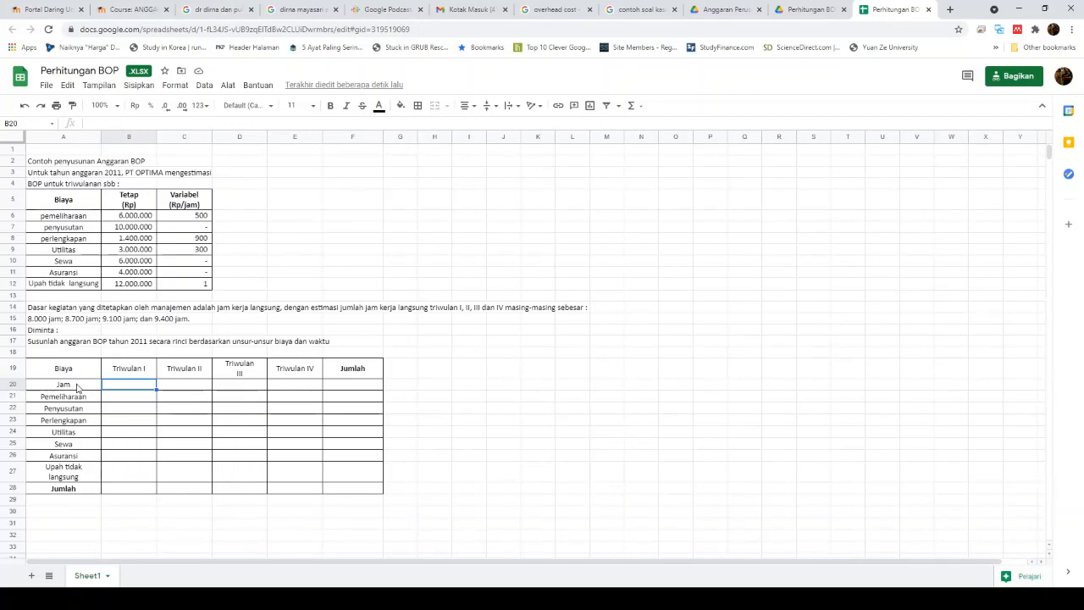
{"action": "type", "text": "8000 Jam"}
{"action": "key", "text": "Tab"}
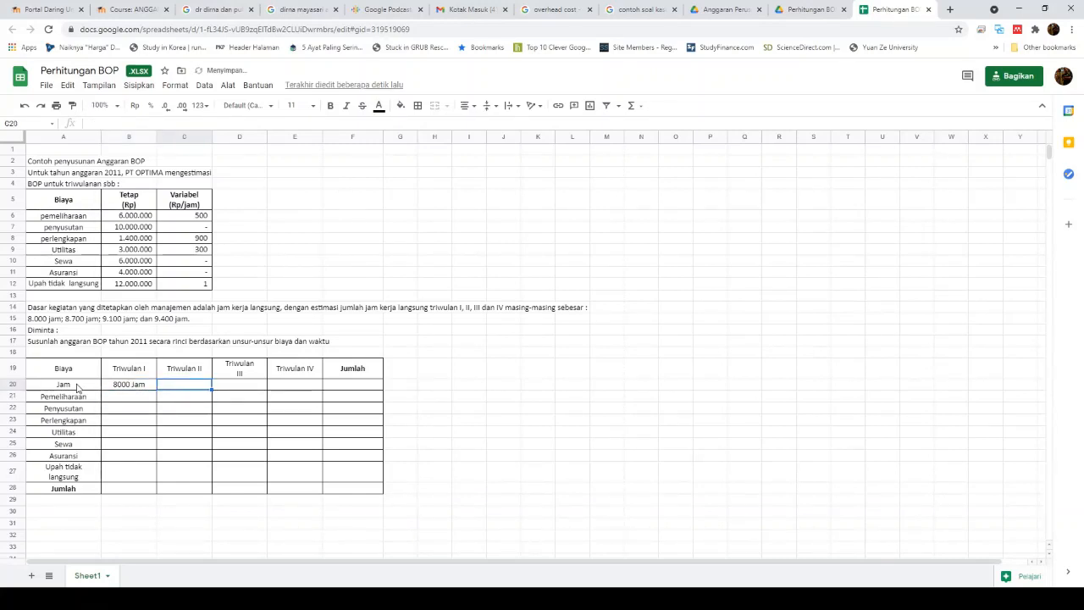
{"action": "type", "text": "8700"}
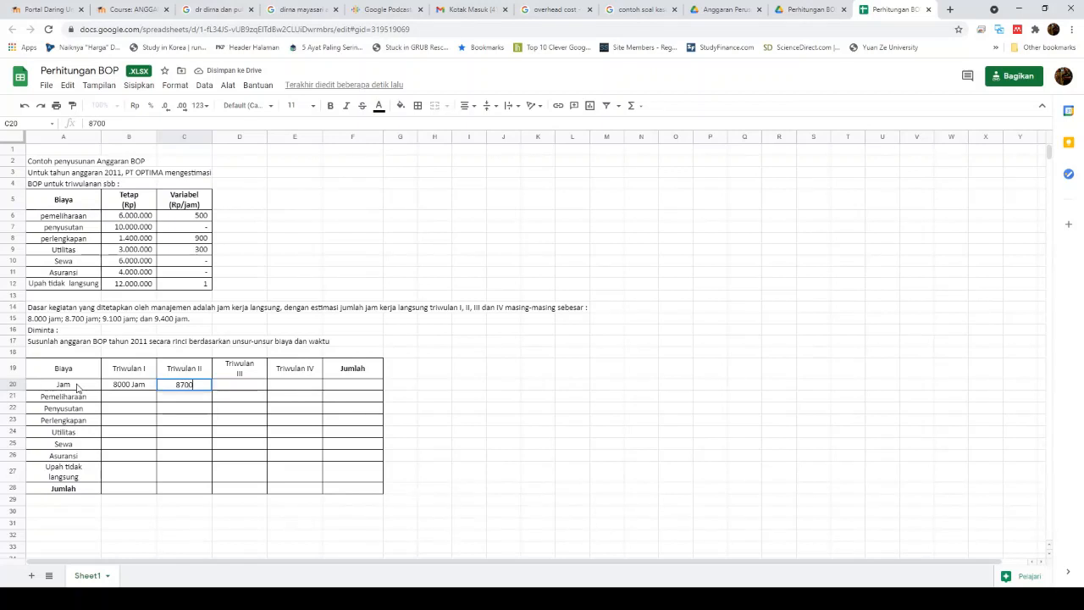
{"action": "type", "text": " Jam"}
{"action": "key", "text": "Return"}
{"action": "key", "text": "Right"}
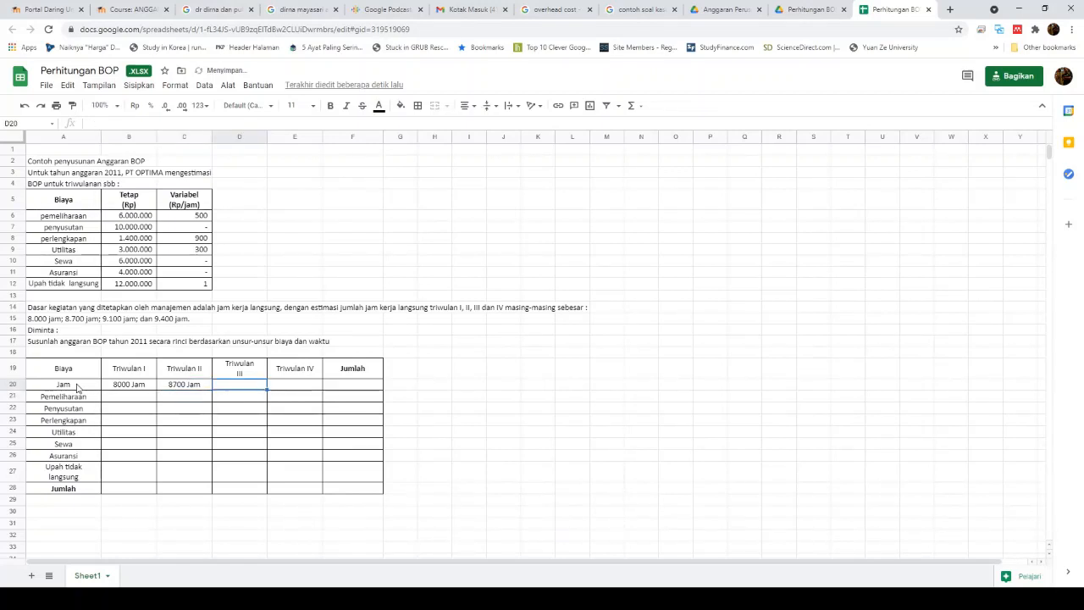
{"action": "type", "text": "9100 Jam"}
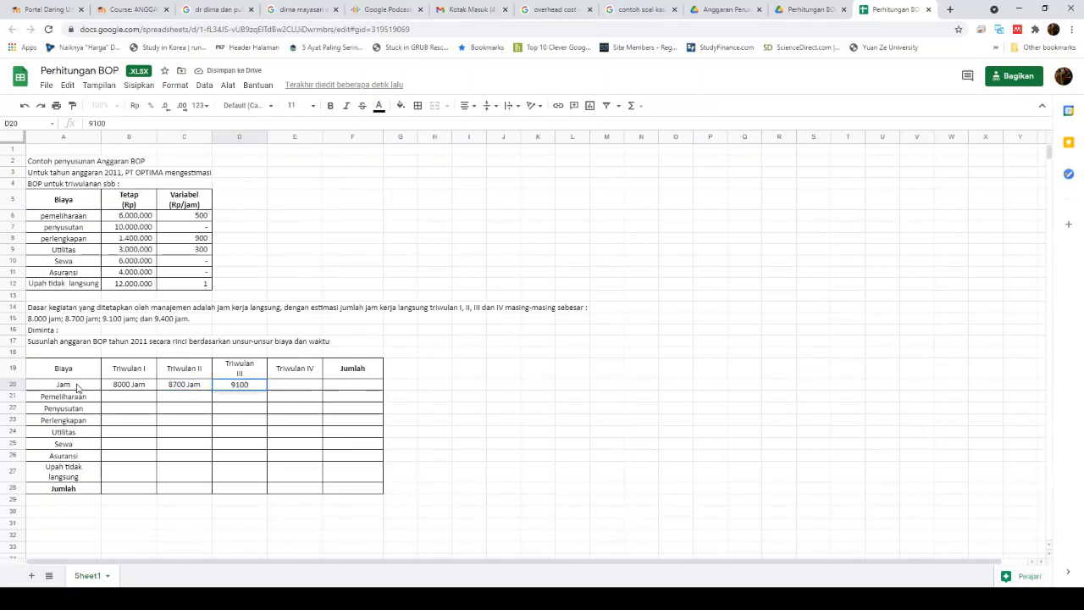
{"action": "key", "text": "Tab"}
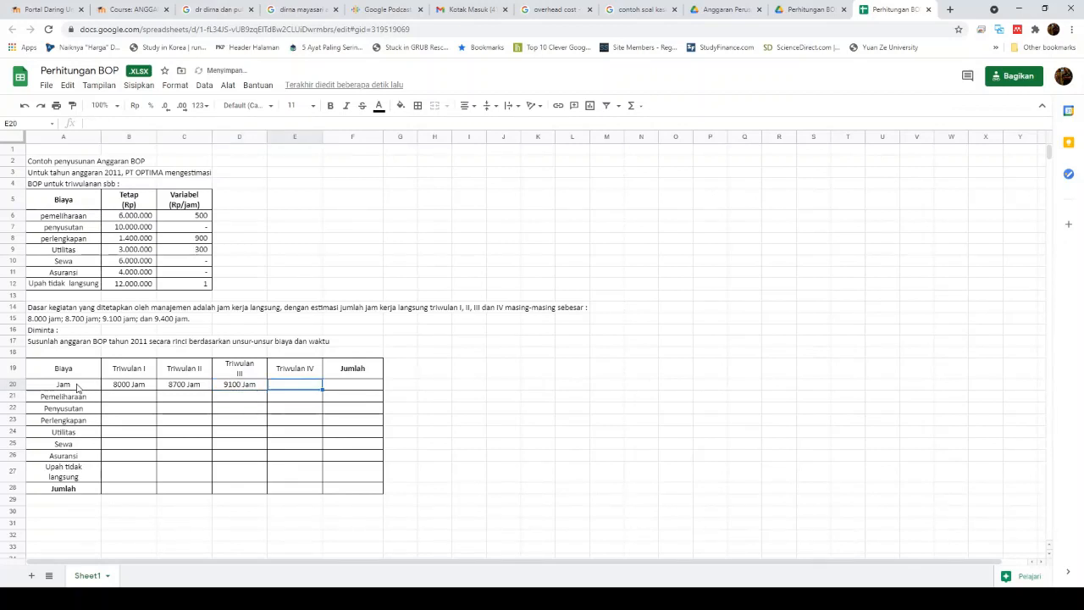
{"action": "type", "text": "94"}
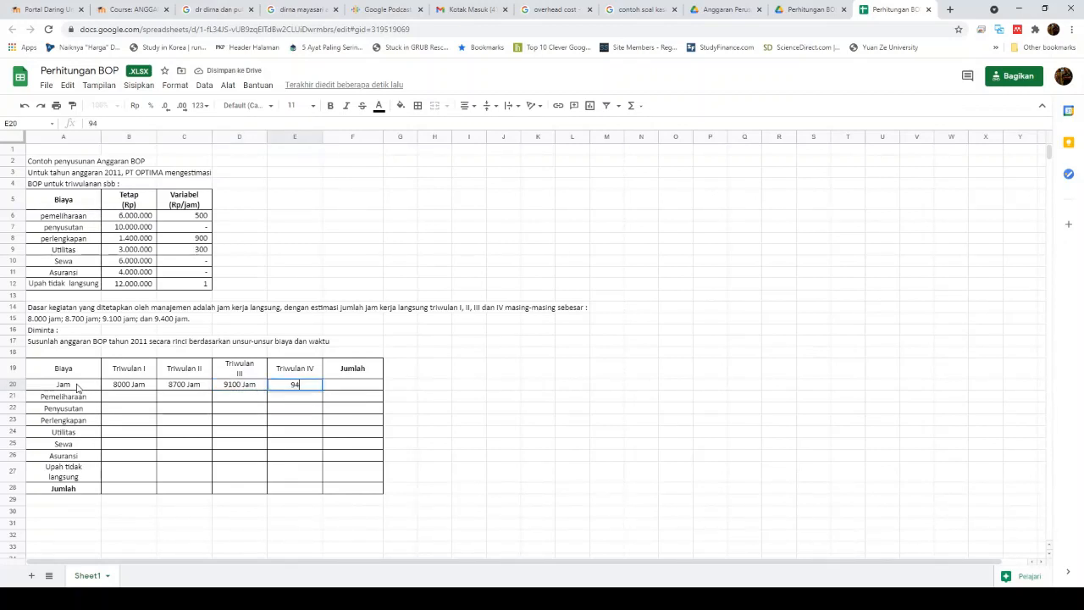
{"action": "type", "text": "00"}
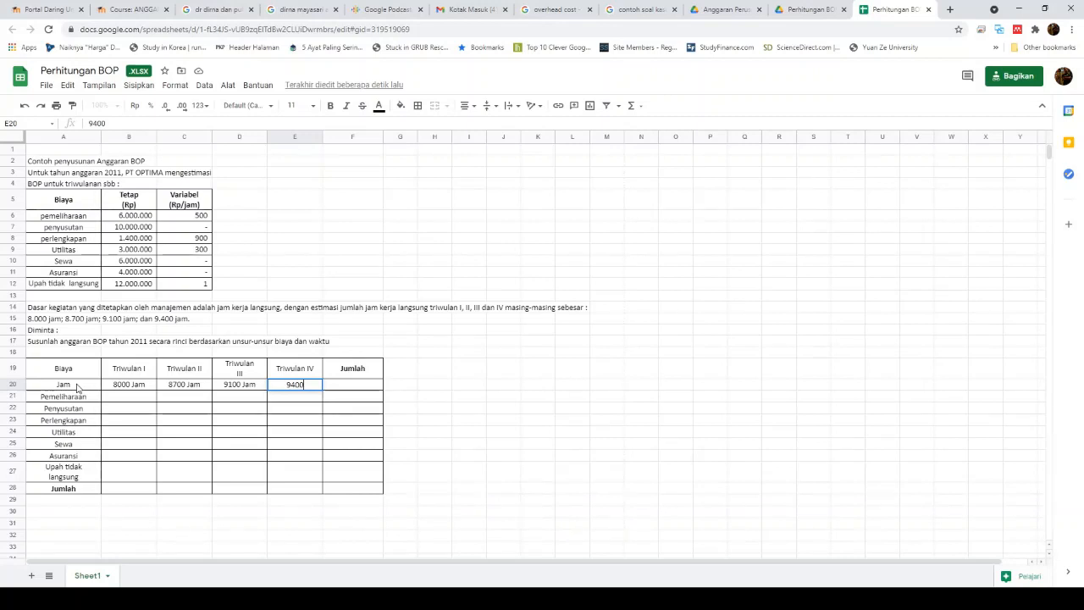
{"action": "type", "text": " Jam"}
{"action": "key", "text": "Return"}
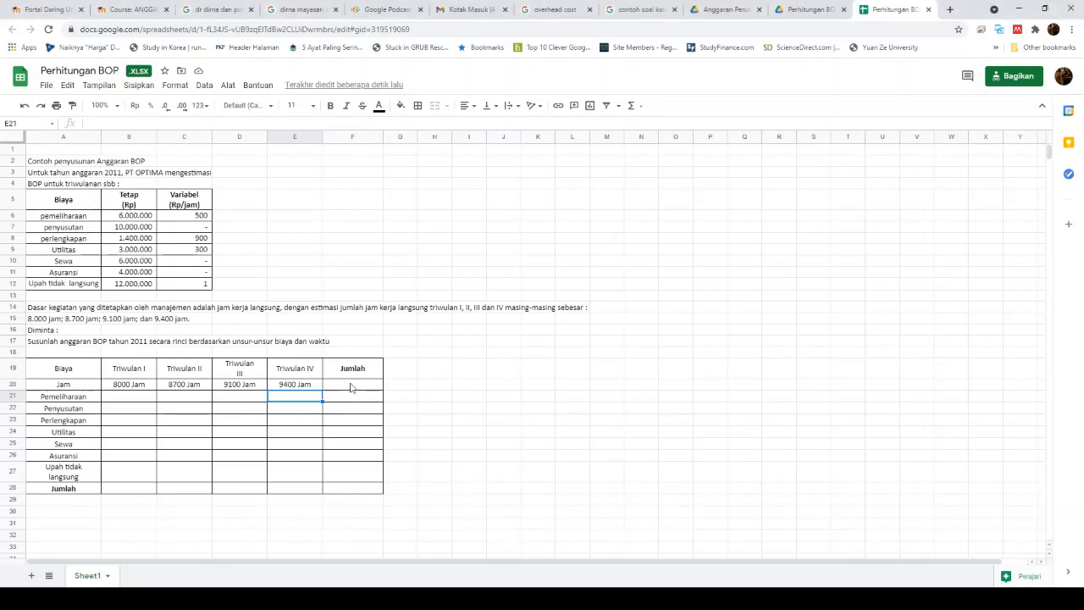
Step: Enter =SUM(B20:E20) in F20, totalling 35200 Jam
{"action": "left_click", "coordinate": [377, 387]}
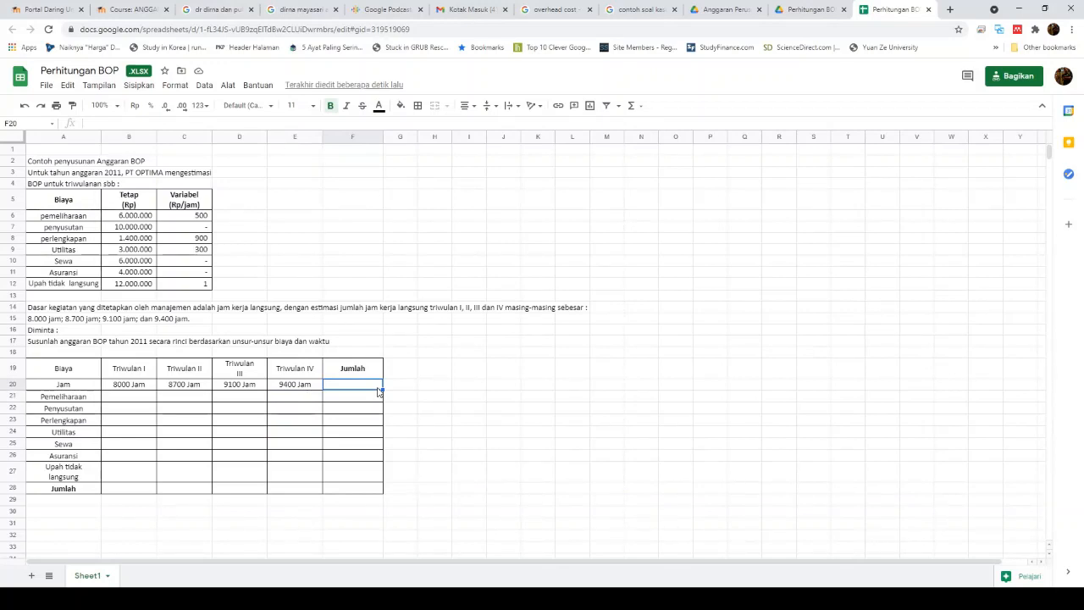
{"action": "type", "text": "="}
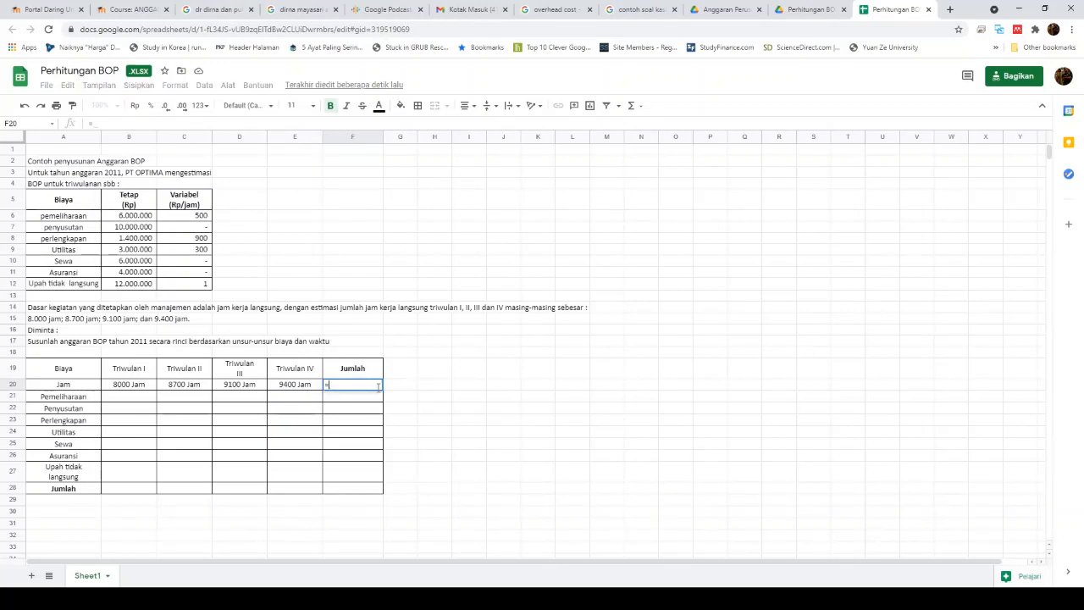
{"action": "type", "text": "sum"}
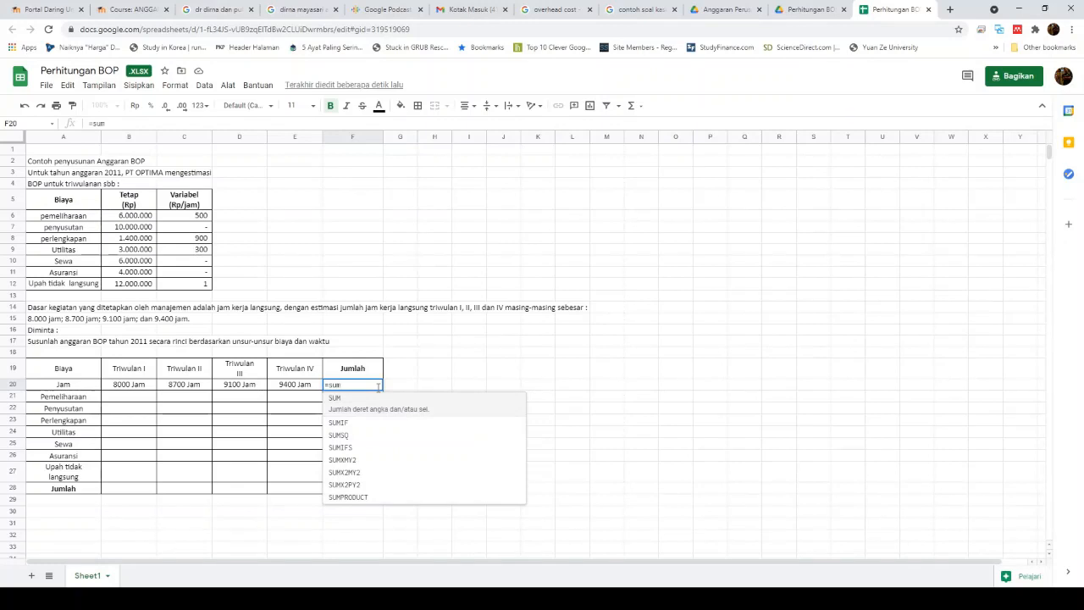
{"action": "type", "text": "("}
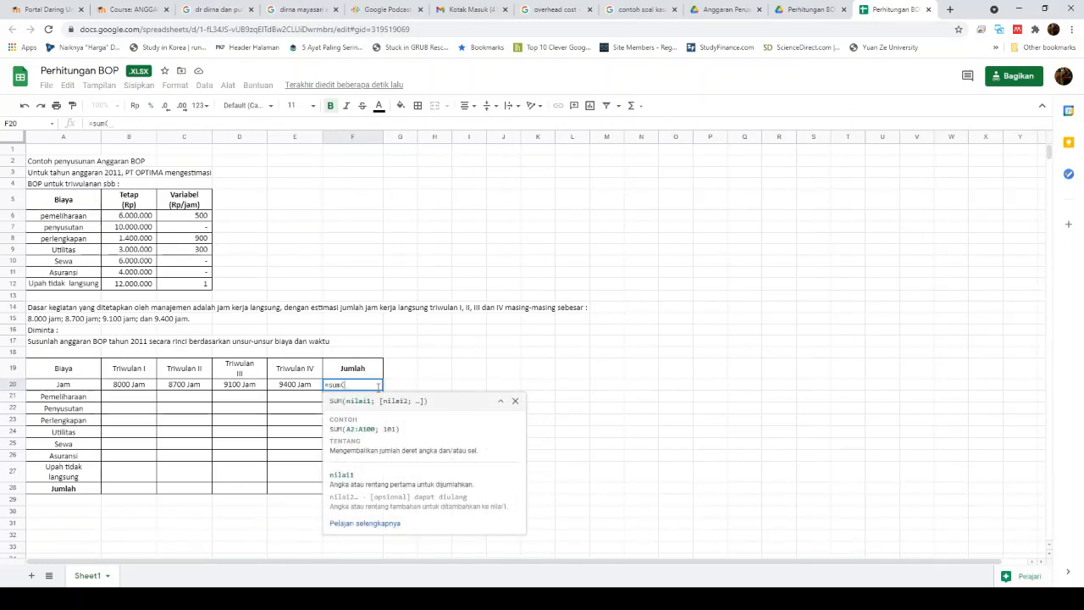
{"action": "key", "text": "Left"}
{"action": "key", "text": "Left"}
{"action": "key", "text": "Left"}
{"action": "key", "text": "Left"}
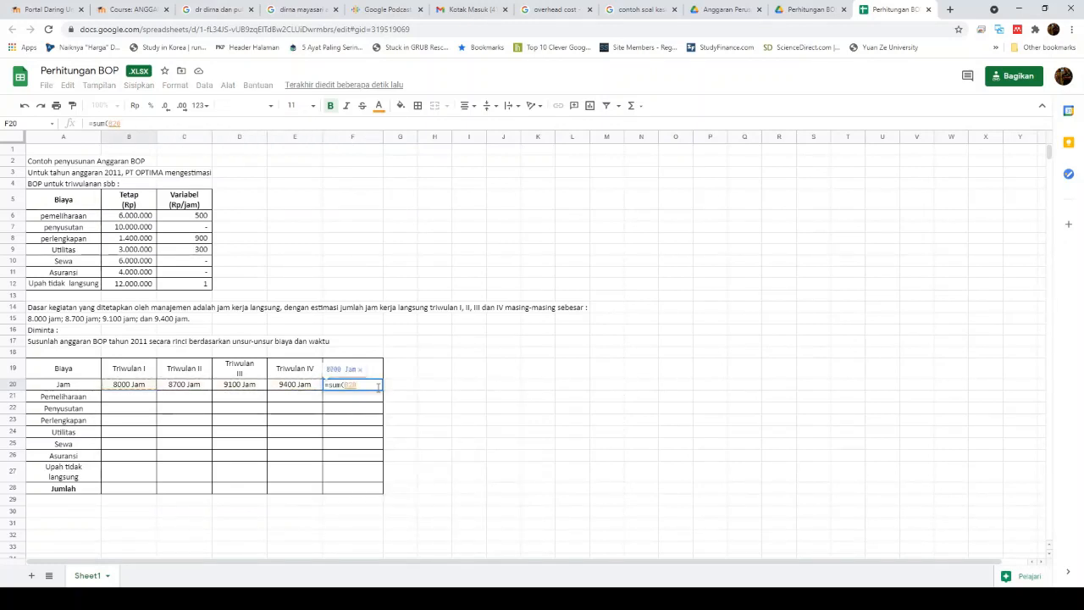
{"action": "key", "text": "shift+Right"}
{"action": "key", "text": "shift+Right"}
{"action": "key", "text": "shift+Right"}
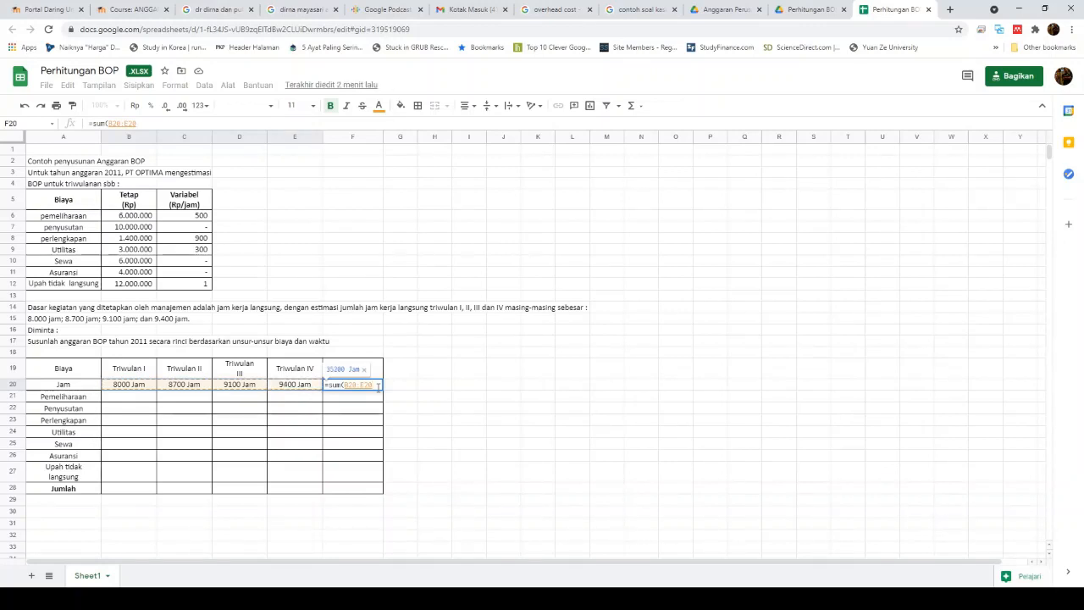
{"action": "type", "text": ")"}
{"action": "key", "text": "Return"}
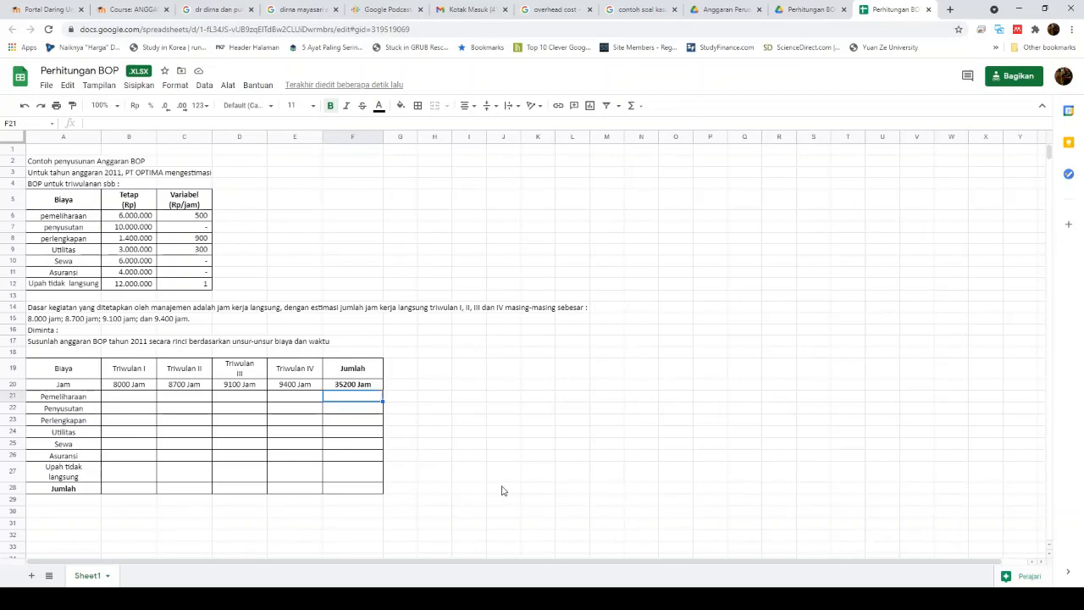
Step: Enter =B6+($B$20*C6) in B21, giving Rp10.000.000 for Triwulan I Pemeliharaan
{"action": "left_click", "coordinate": [129, 402]}
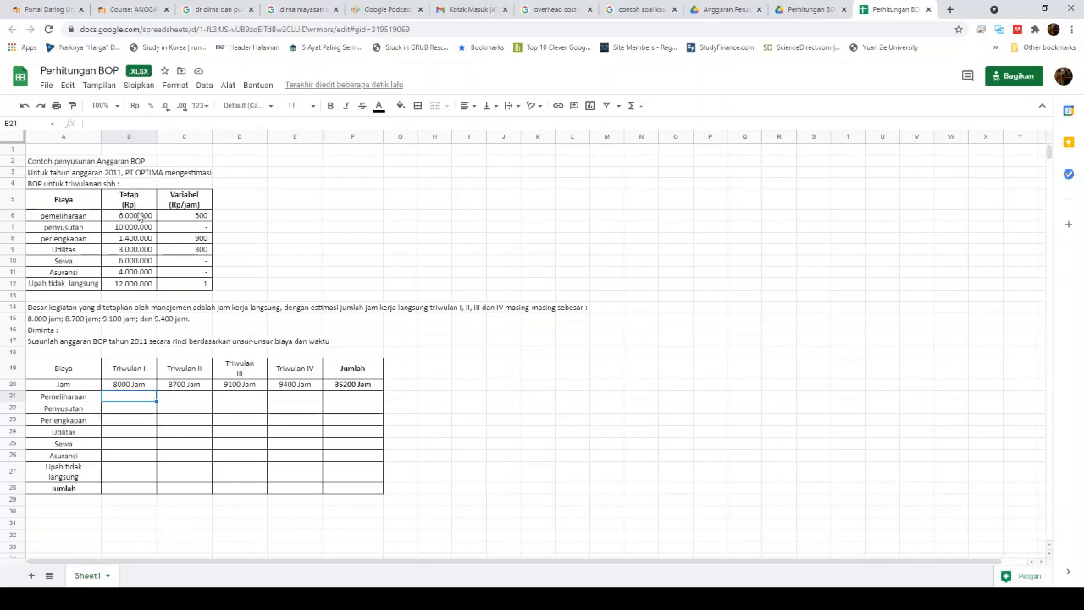
{"action": "type", "text": "="}
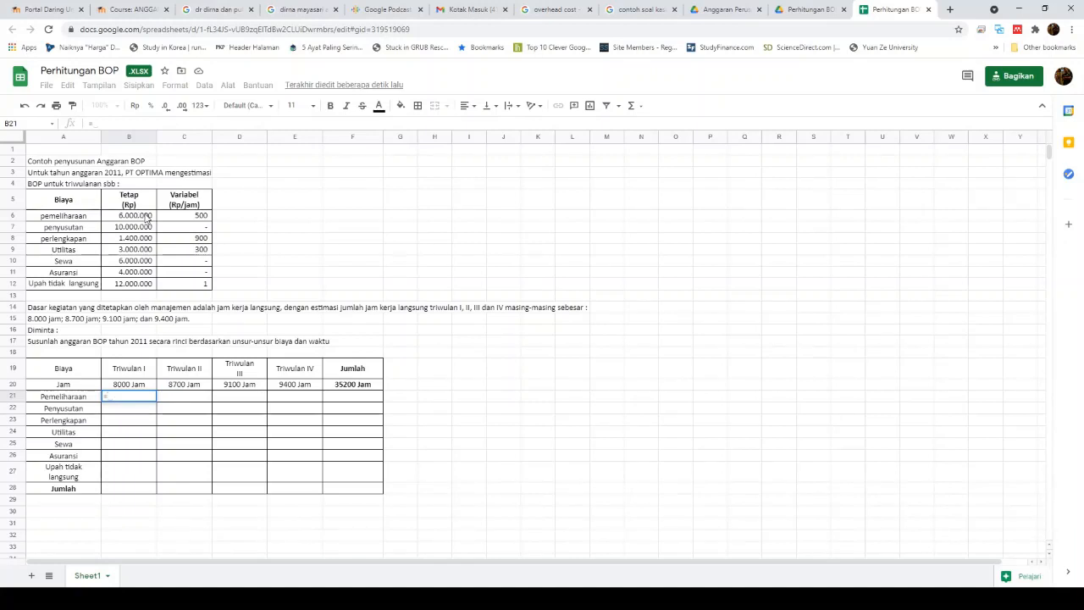
{"action": "left_click", "coordinate": [146, 217]}
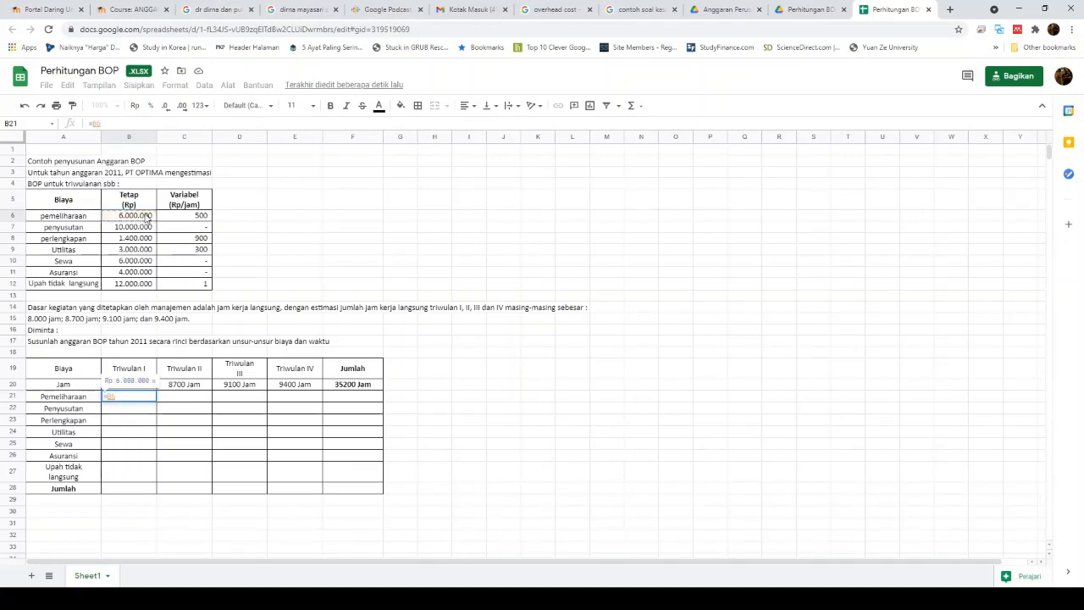
{"action": "type", "text": "+"}
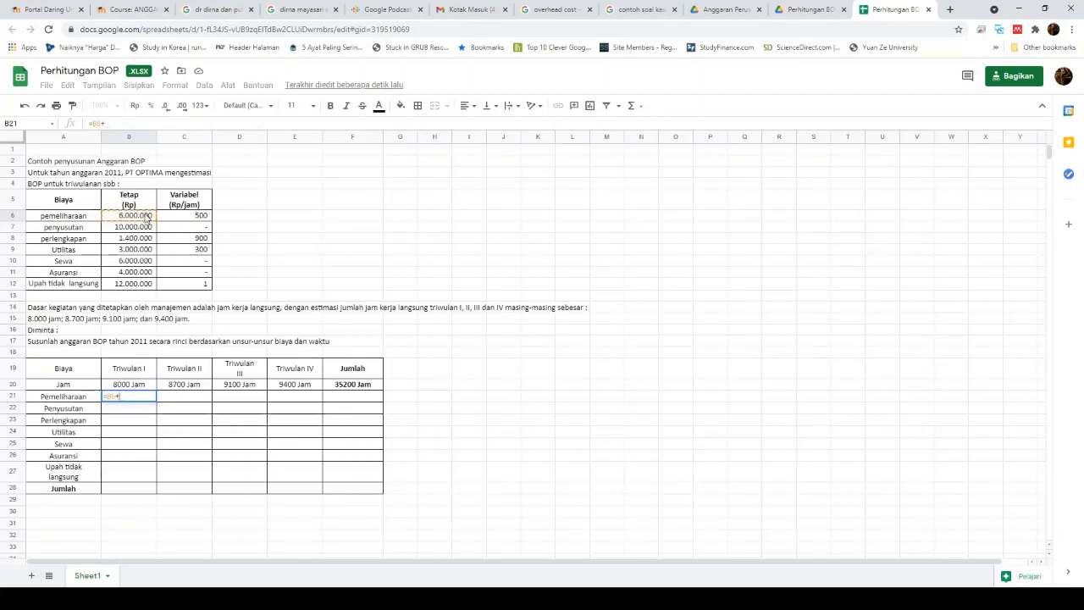
{"action": "type", "text": "("}
{"action": "left_click", "coordinate": [140, 385]}
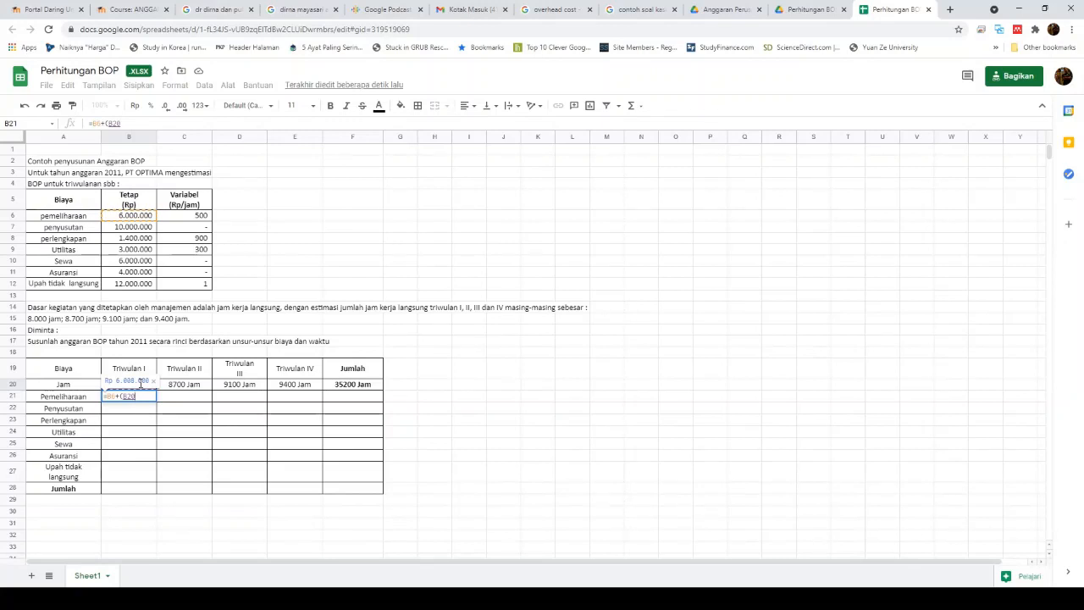
{"action": "key", "text": "F4"}
{"action": "left_click", "coordinate": [131, 124]}
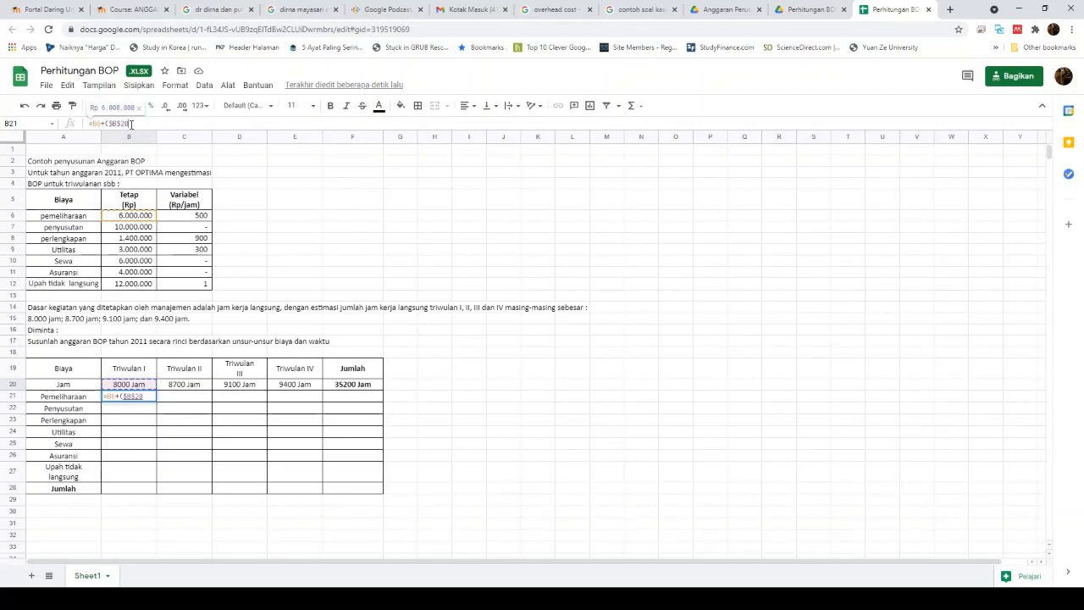
{"action": "key", "text": "BackSpace"}
{"action": "key", "text": "BackSpace"}
{"action": "key", "text": "BackSpace"}
{"action": "key", "text": "BackSpace"}
{"action": "key", "text": "BackSpace"}
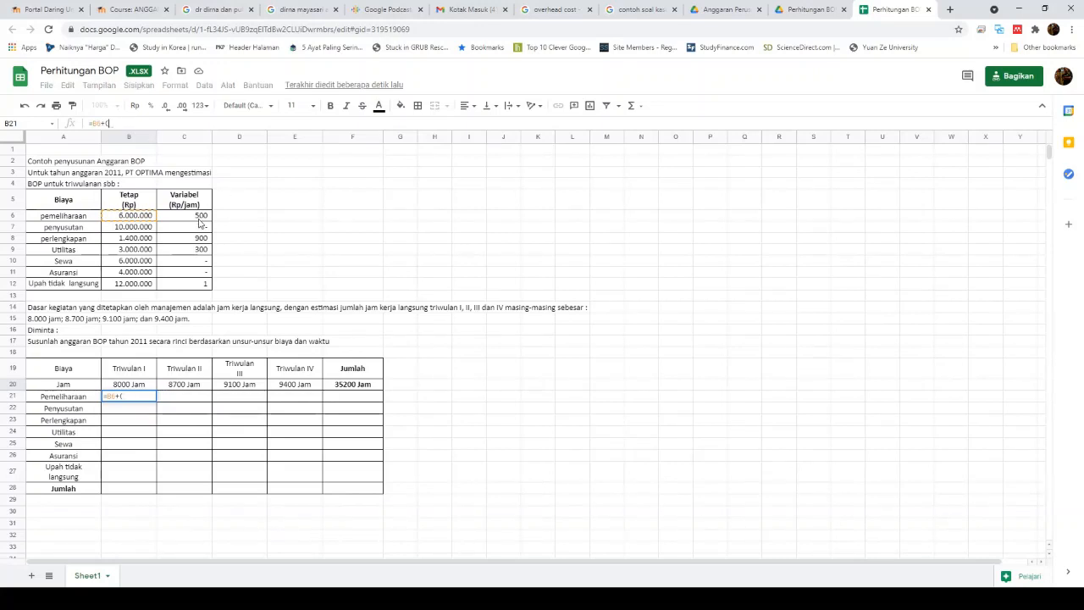
{"action": "left_click", "coordinate": [137, 386]}
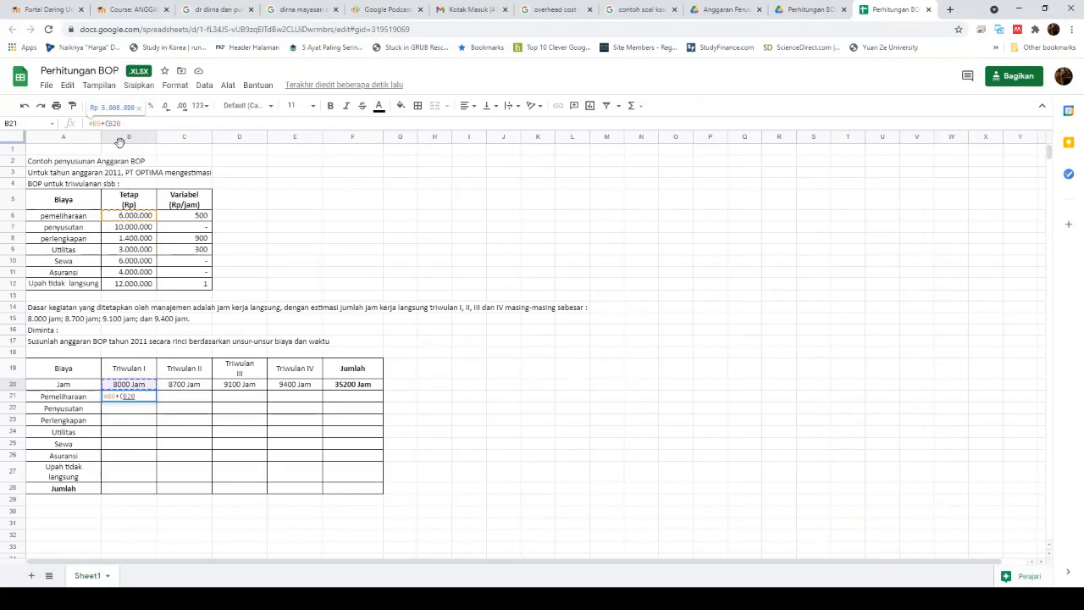
{"action": "key", "text": "F4"}
{"action": "type", "text": "$20*"}
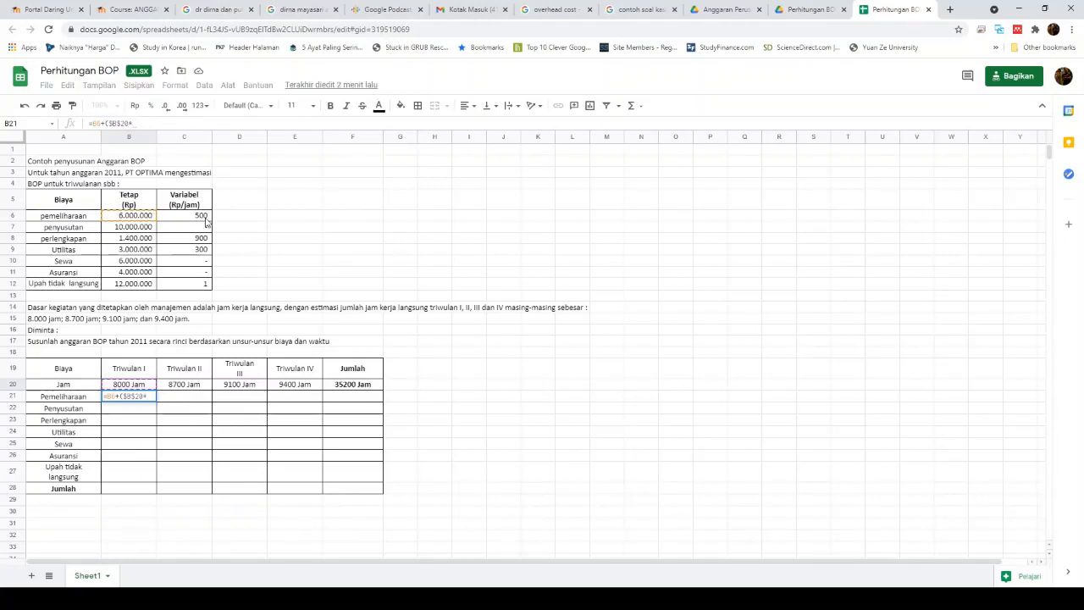
{"action": "left_click", "coordinate": [205, 221]}
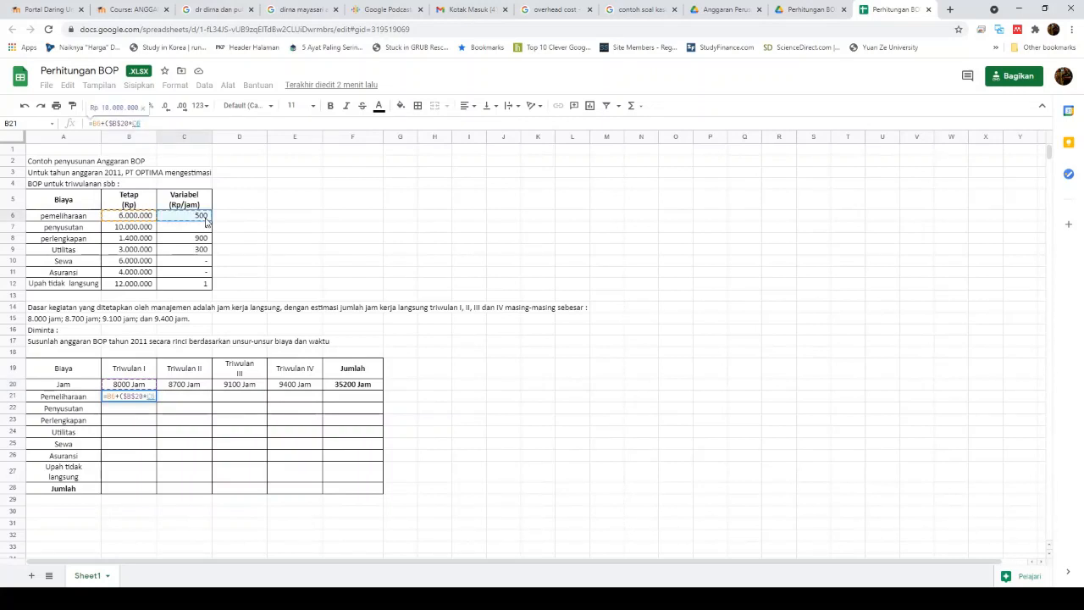
{"action": "type", "text": ")"}
{"action": "key", "text": "Return"}
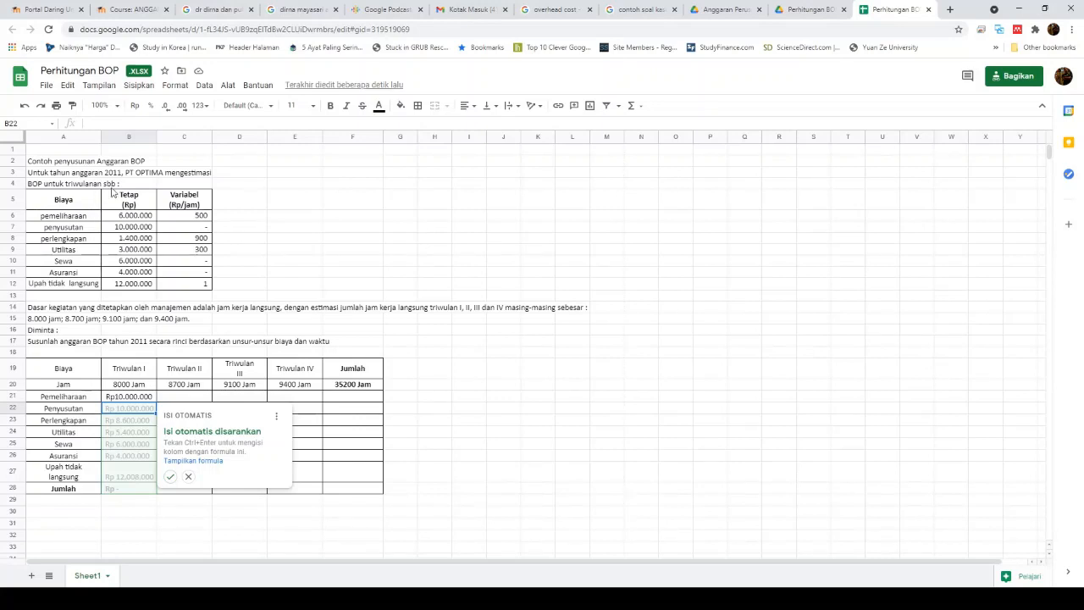
Step: Accept the autofill down to Upah tidak langsung and verify the copied B22, B27 and B24 formulas
{"action": "left_click", "coordinate": [171, 478]}
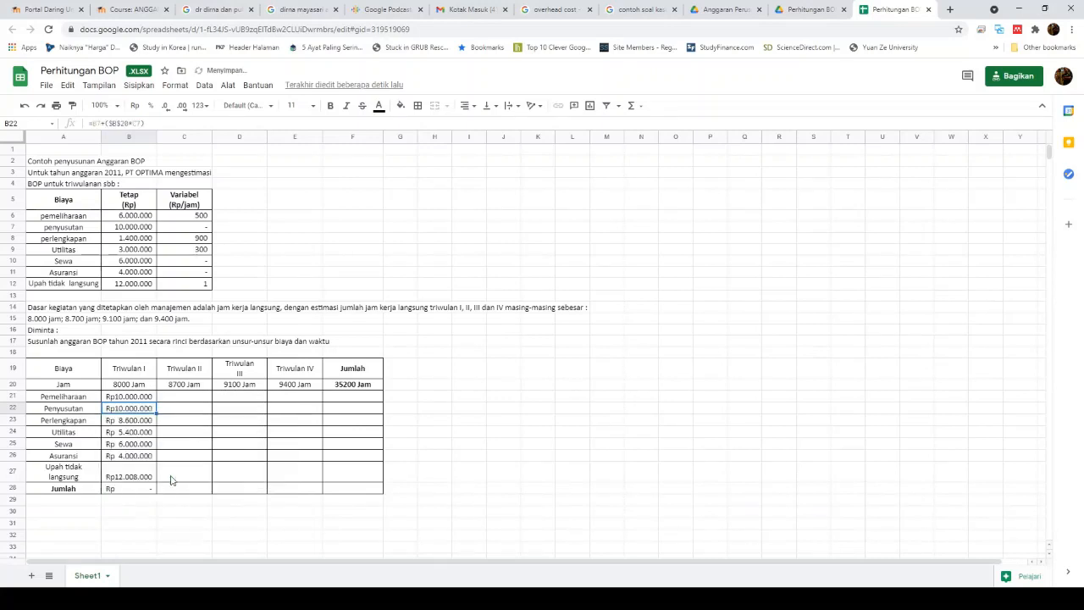
{"action": "left_click", "coordinate": [132, 399]}
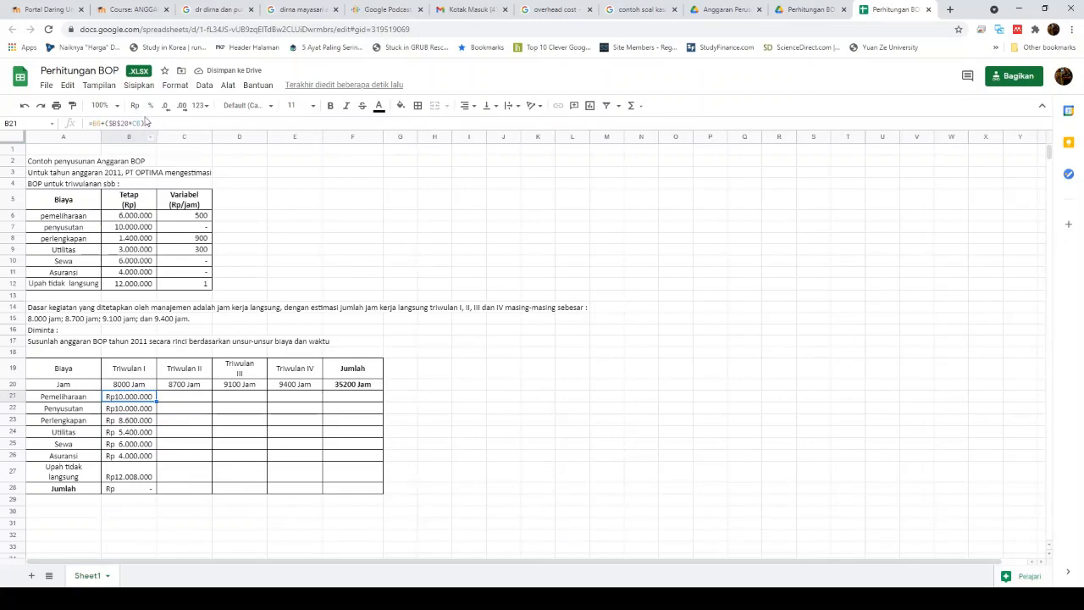
{"action": "left_click", "coordinate": [131, 411]}
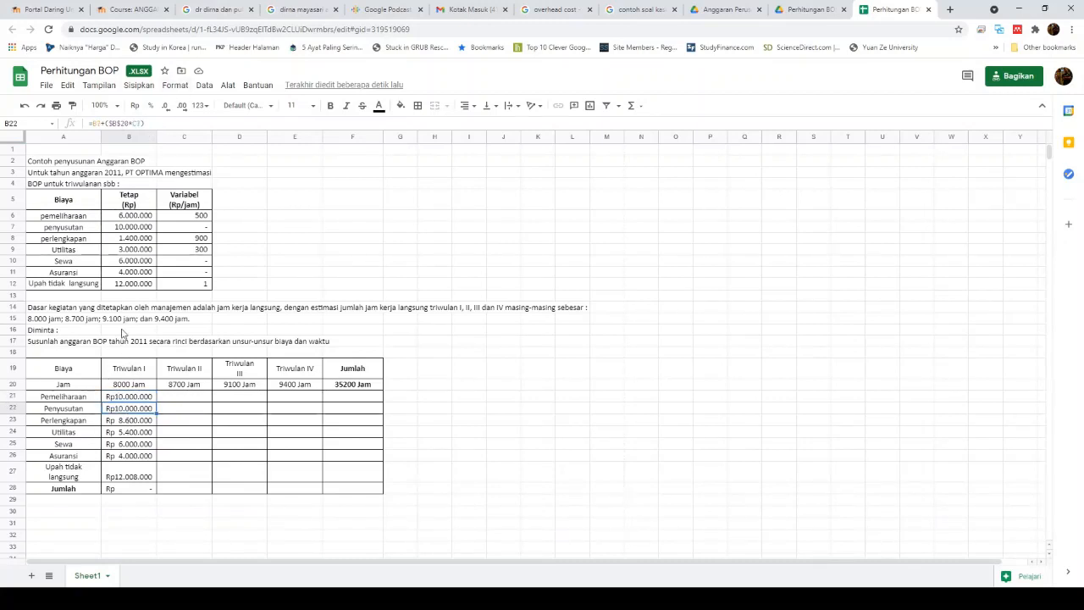
{"action": "left_click", "coordinate": [137, 474]}
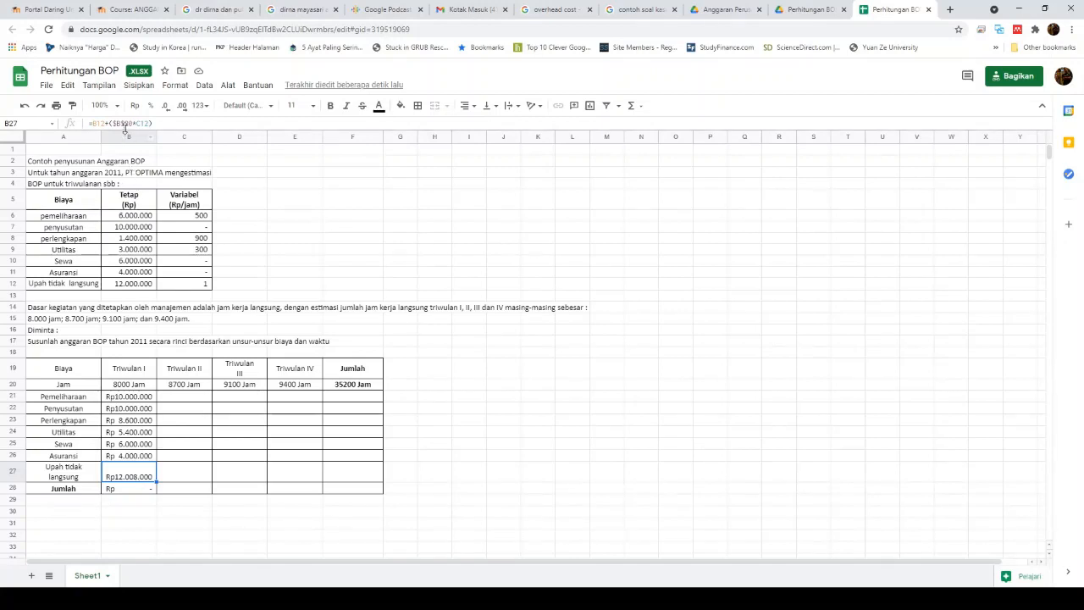
{"action": "left_click", "coordinate": [146, 123]}
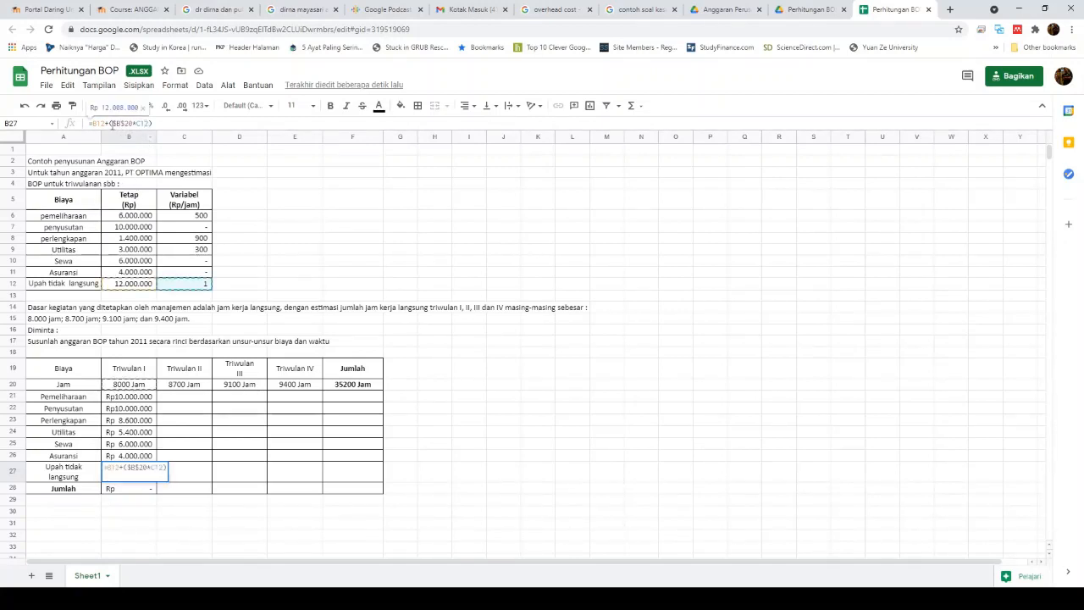
{"action": "left_click", "coordinate": [143, 435]}
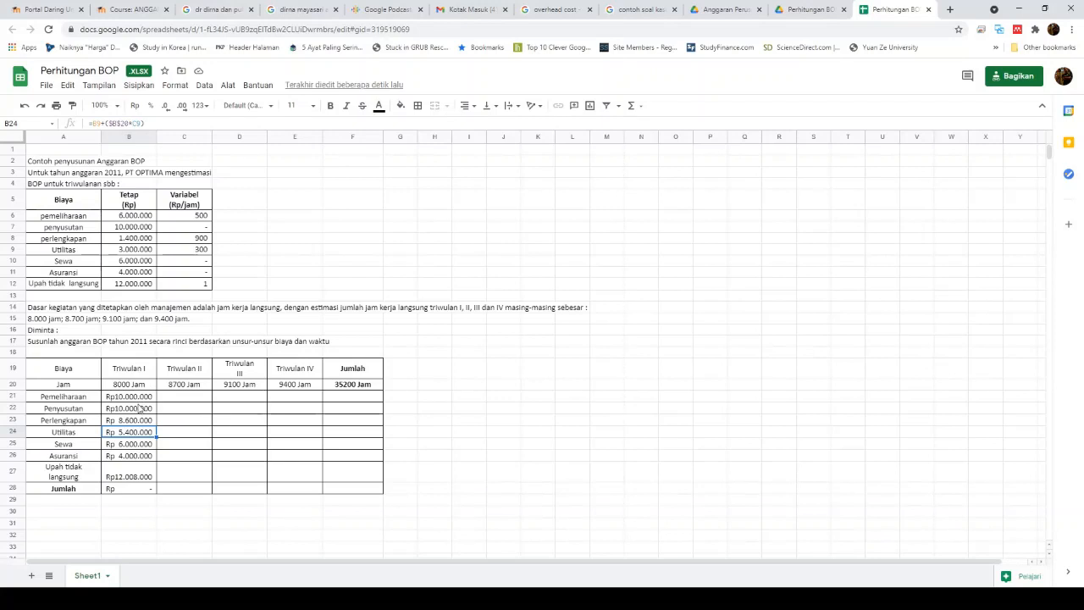
{"action": "left_click", "coordinate": [144, 491]}
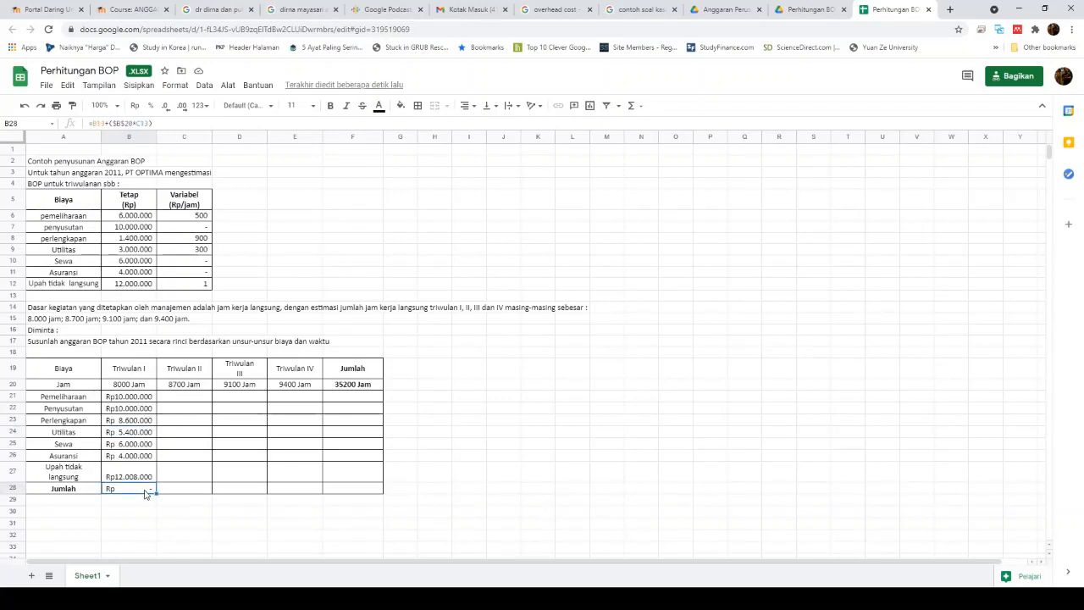
Step: Enter =SUM(B21:B27) in B28, totalling Rp56.008.000
{"action": "type", "text": "=sum("}
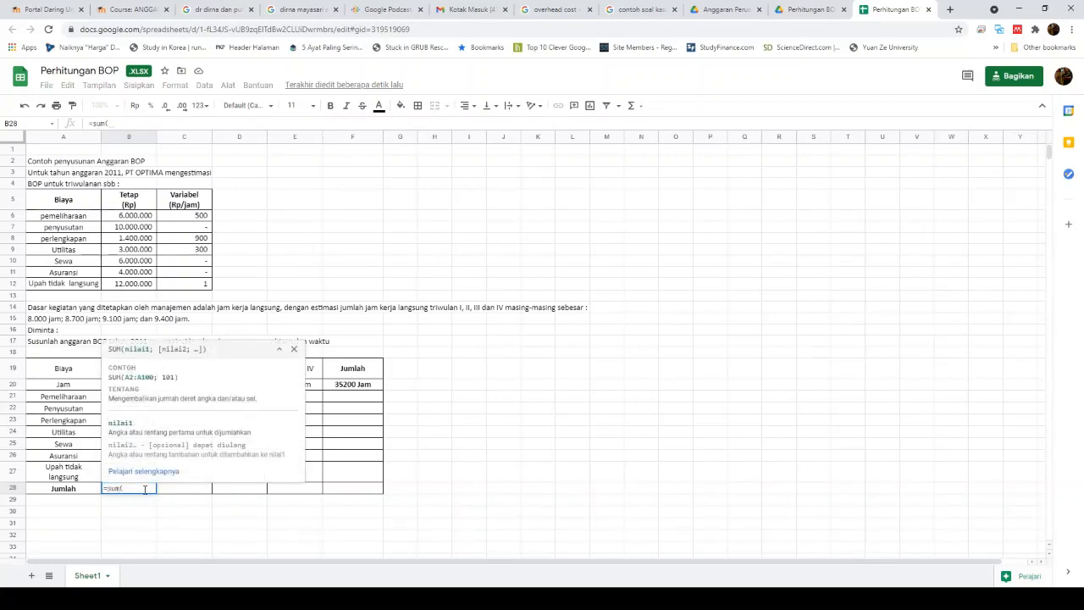
{"action": "key", "text": "Up"}
{"action": "key", "text": "Up"}
{"action": "key", "text": "Up"}
{"action": "key", "text": "Up"}
{"action": "key", "text": "Up"}
{"action": "key", "text": "Up"}
{"action": "key", "text": "Up"}
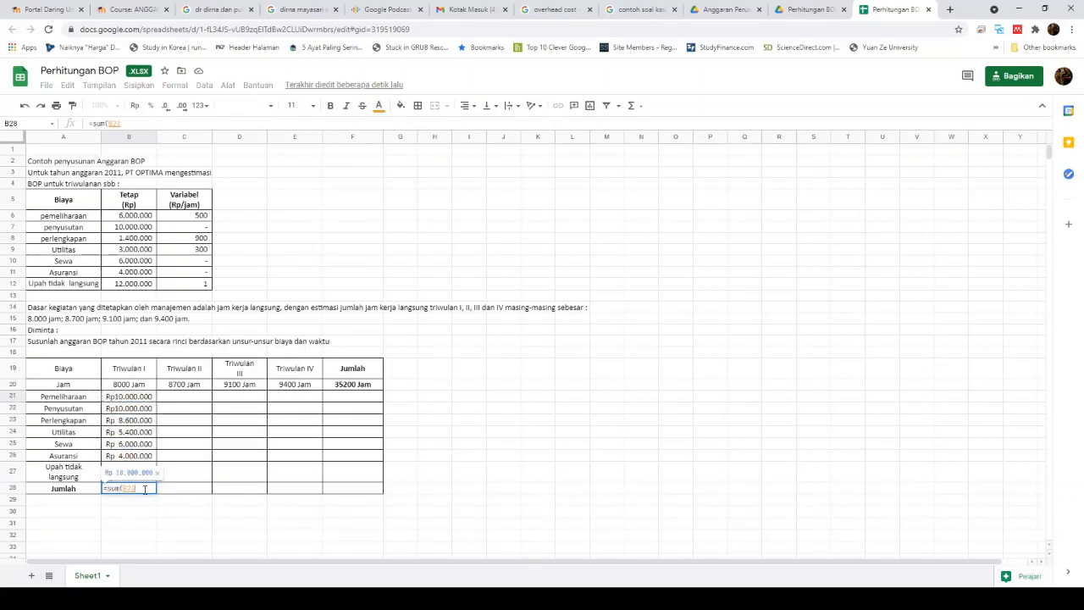
{"action": "key", "text": "shift+Down"}
{"action": "key", "text": "shift+Down"}
{"action": "key", "text": "shift+Down"}
{"action": "key", "text": "shift+Down"}
{"action": "key", "text": "shift+Down"}
{"action": "key", "text": "shift+Down"}
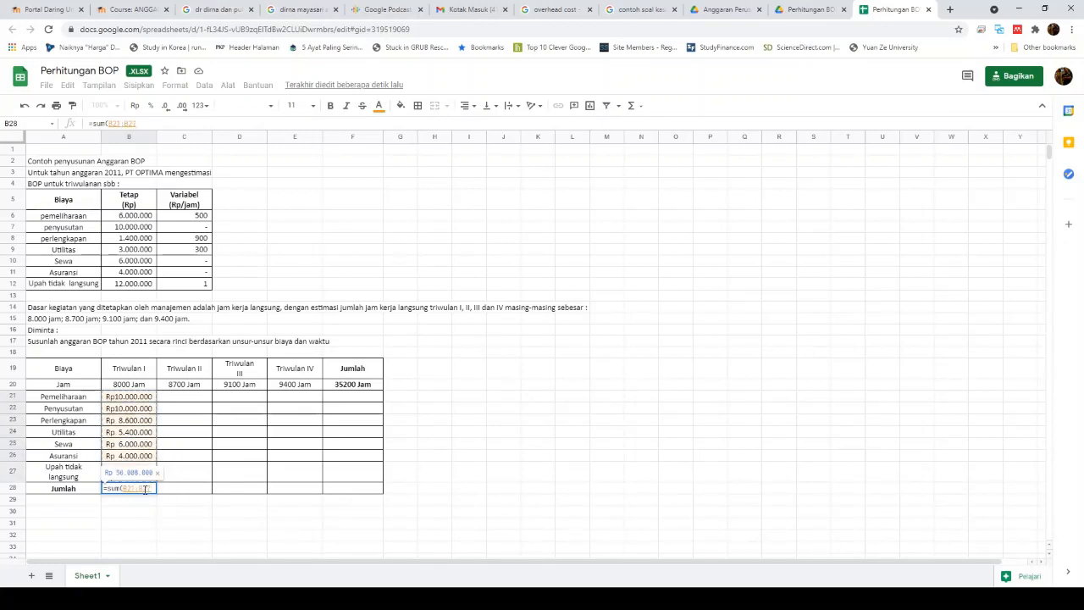
{"action": "type", "text": ")"}
{"action": "key", "text": "Return"}
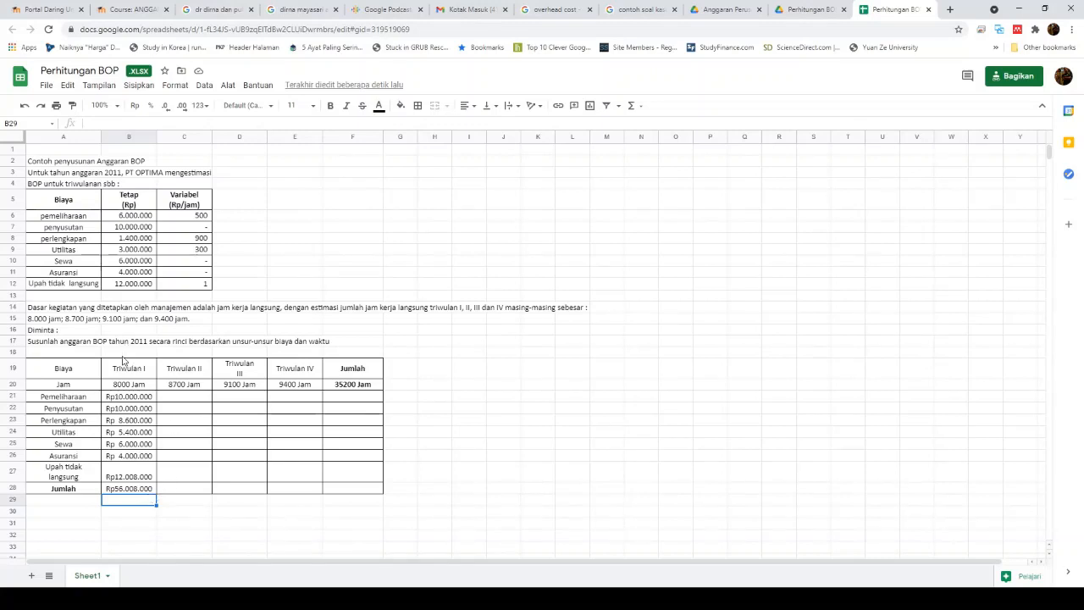
{"action": "left_click", "coordinate": [189, 402]}
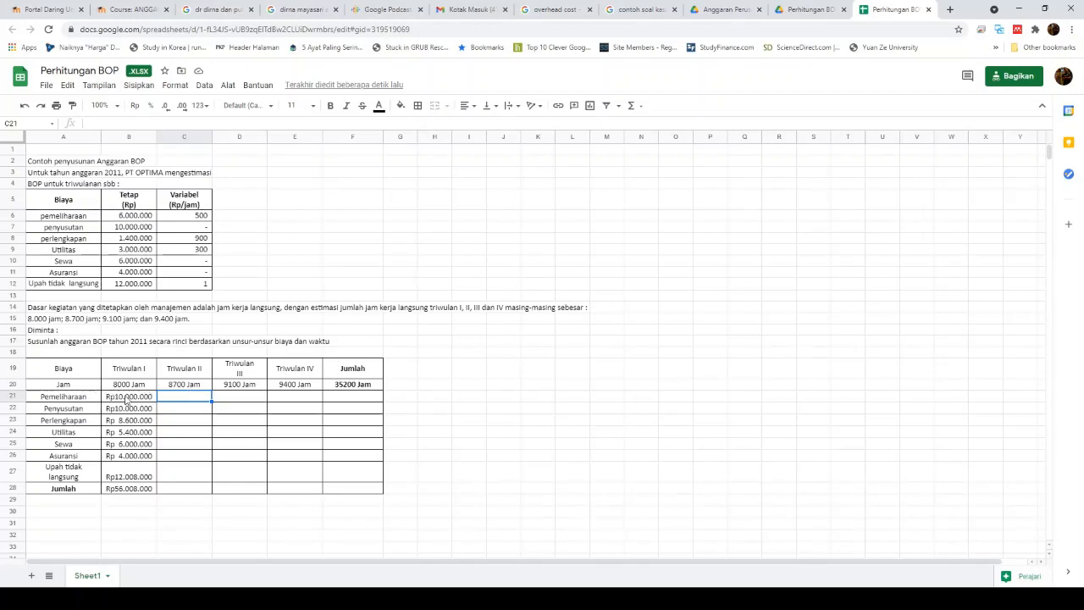
Step: Enter =B6+($C$20*C6) in C21 and autofill it down the Triwulan II cost rows
{"action": "left_click", "coordinate": [125, 398]}
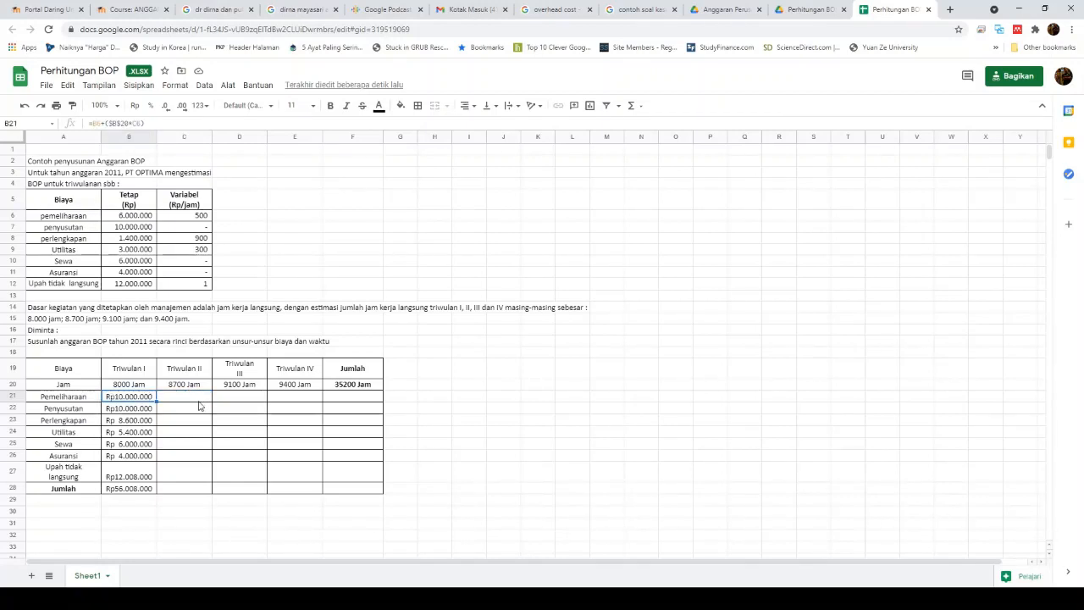
{"action": "left_click", "coordinate": [197, 400]}
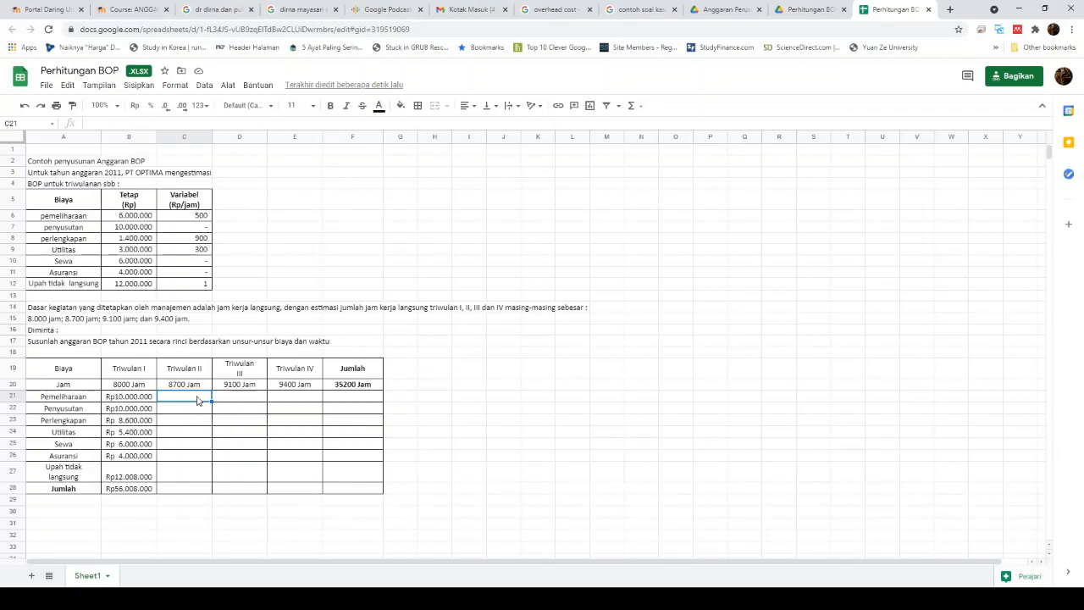
{"action": "type", "text": "="}
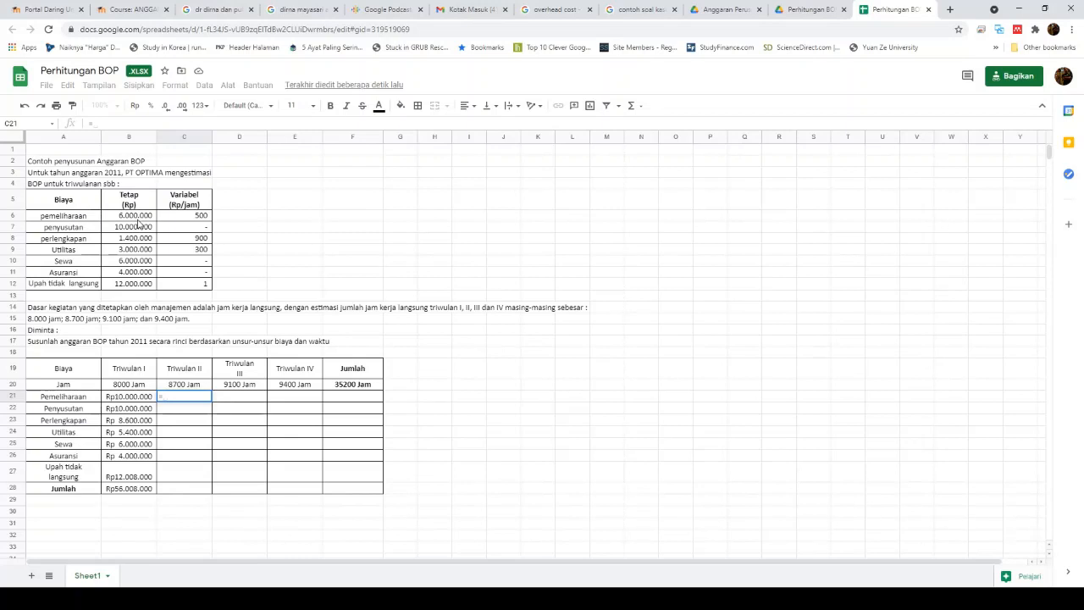
{"action": "left_click", "coordinate": [139, 220]}
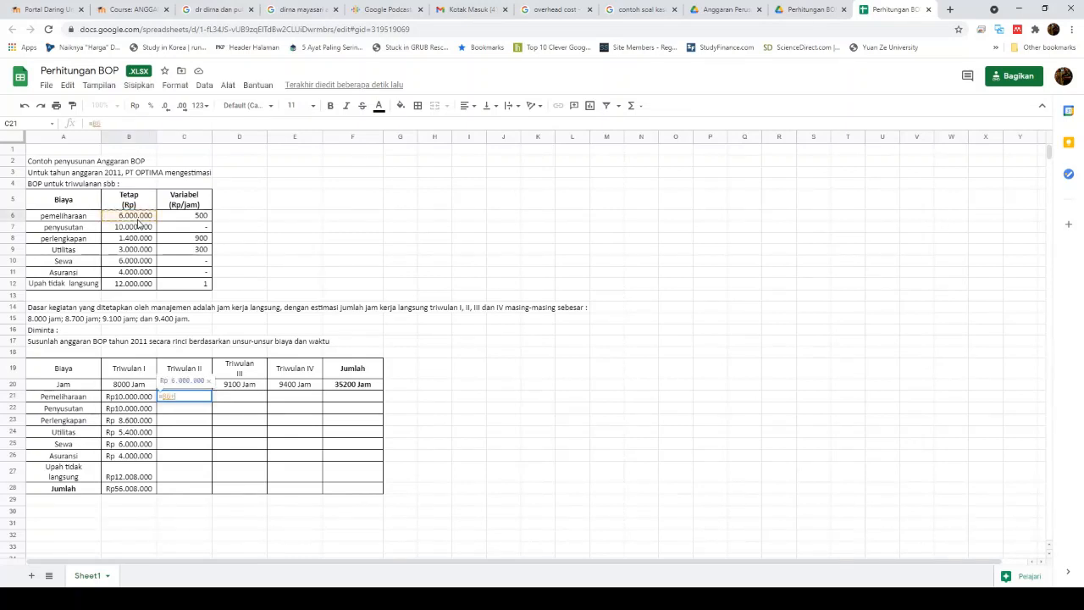
{"action": "type", "text": "+"}
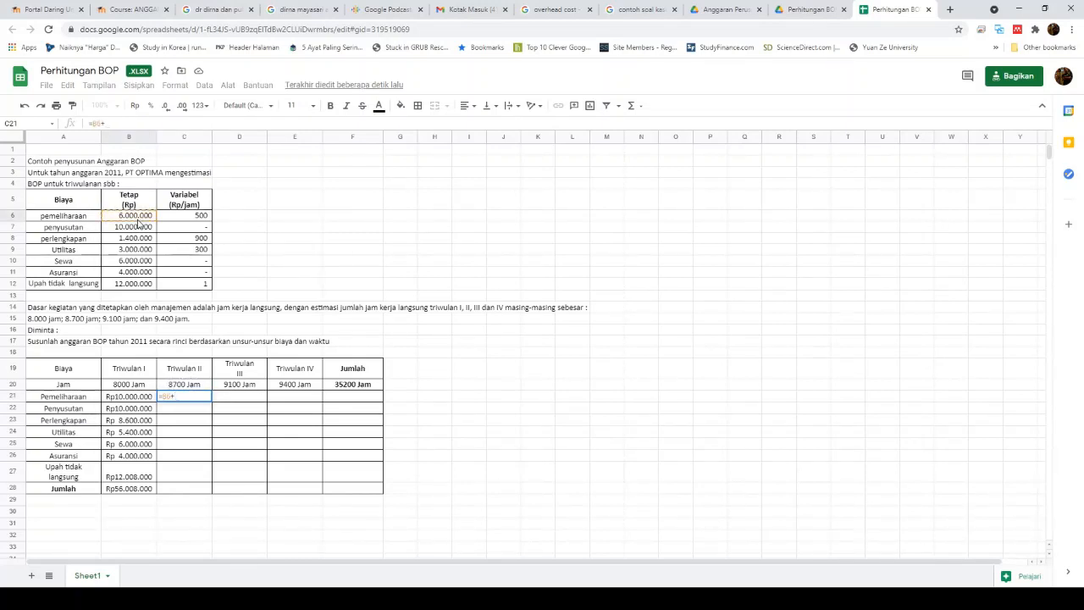
{"action": "type", "text": "("}
{"action": "left_click", "coordinate": [190, 385]}
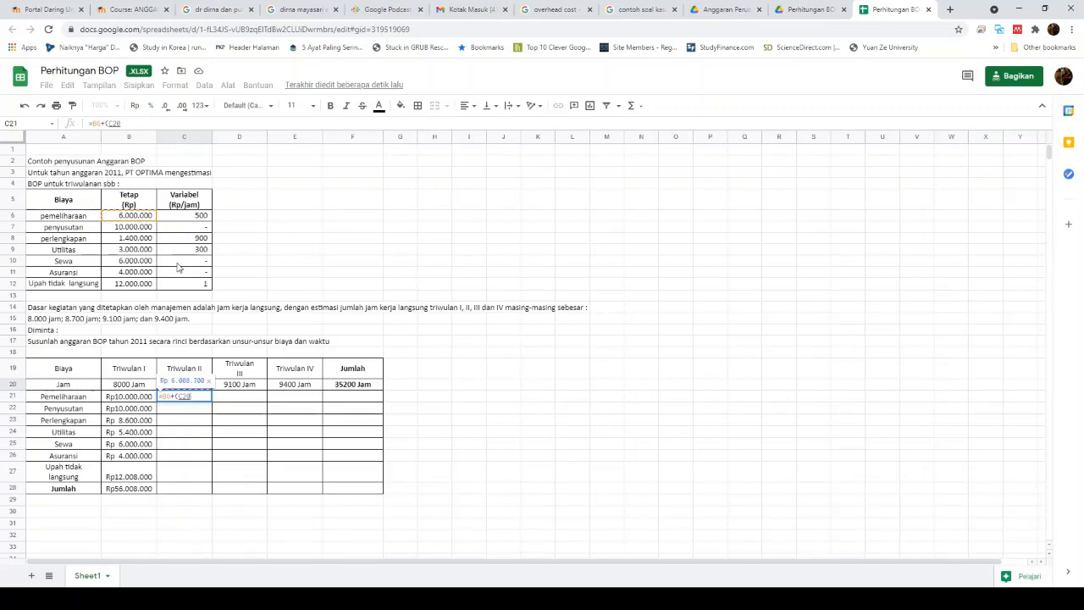
{"action": "key", "text": "F4"}
{"action": "type", "text": "*"}
{"action": "left_click", "coordinate": [194, 217]}
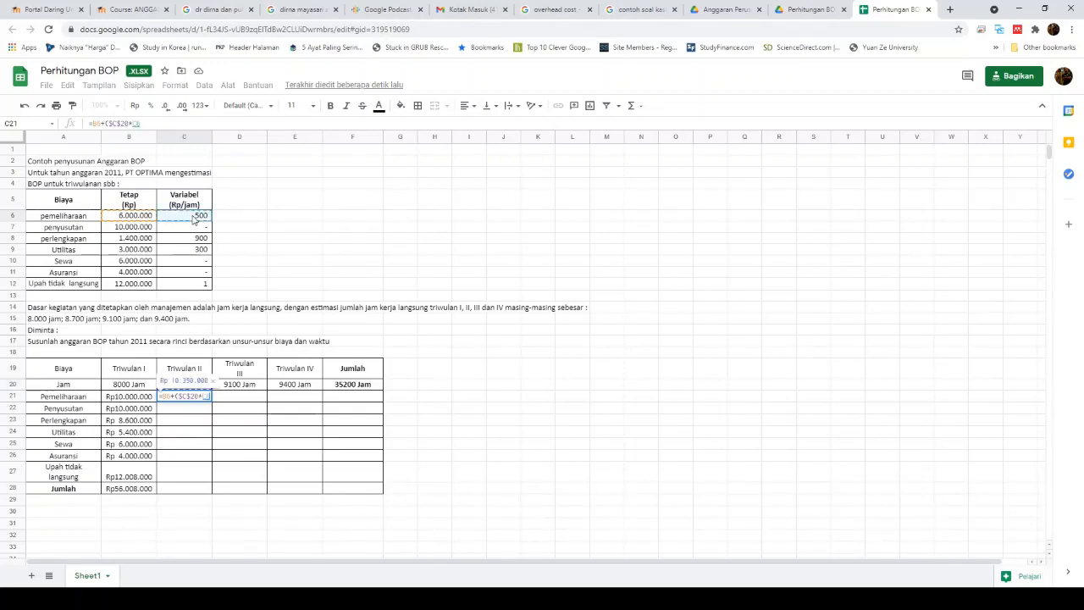
{"action": "type", "text": ")"}
{"action": "key", "text": "Return"}
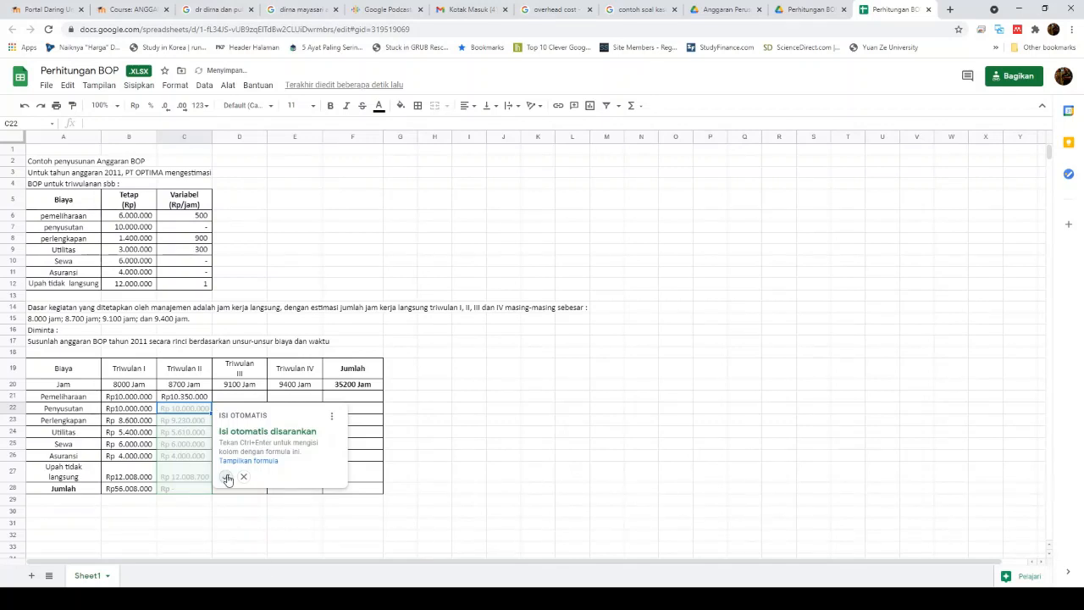
{"action": "left_click", "coordinate": [225, 476]}
{"action": "left_click", "coordinate": [250, 398]}
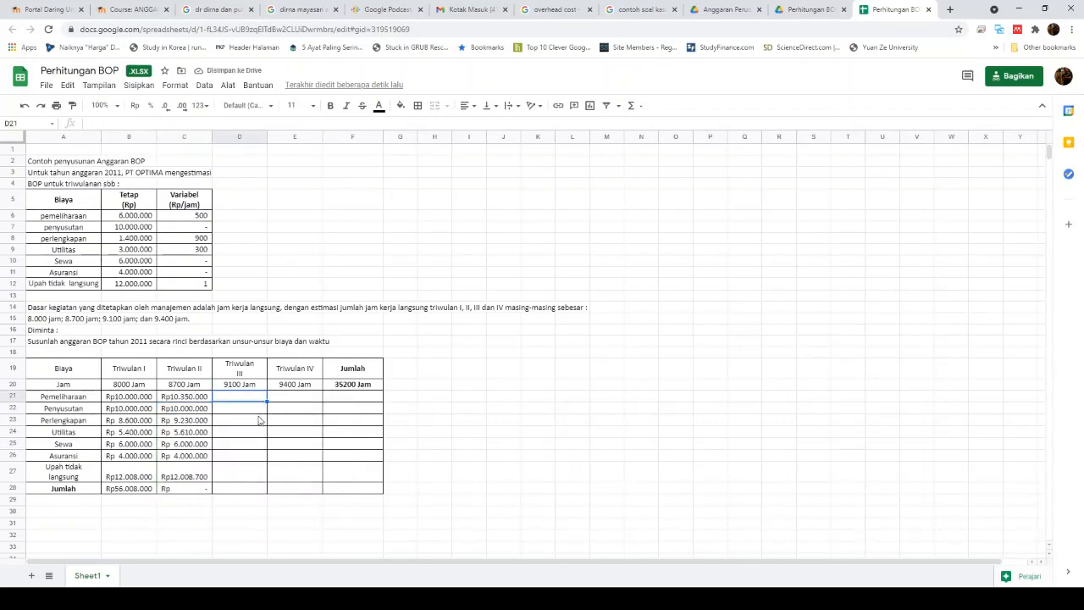
Step: Enter =B6+($D$20*C6) in D21 and autofill it down the Triwulan III cost rows
{"action": "type", "text": "="}
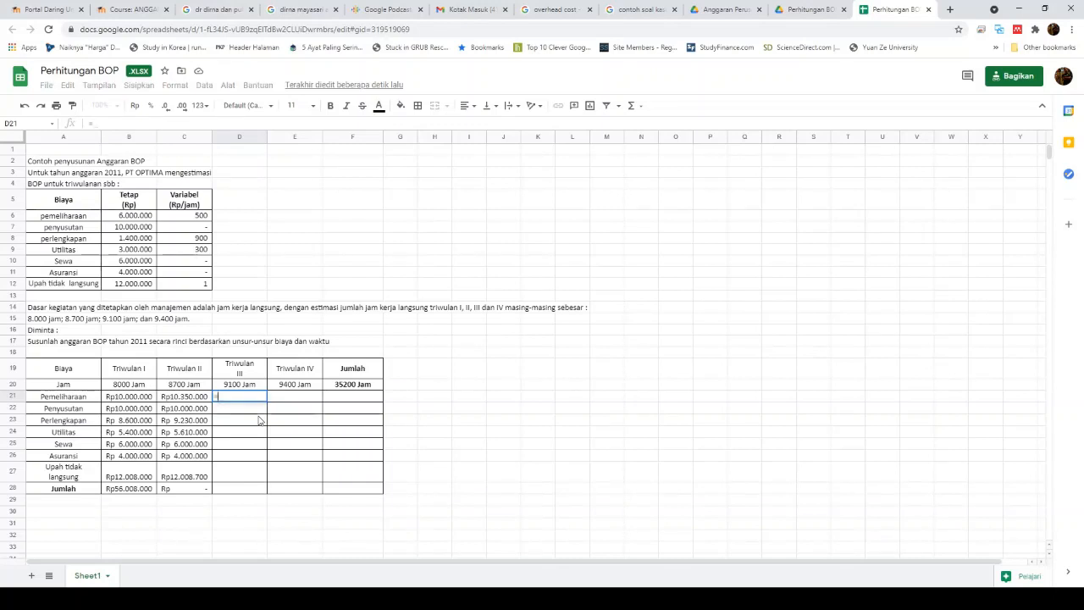
{"action": "left_click", "coordinate": [145, 221]}
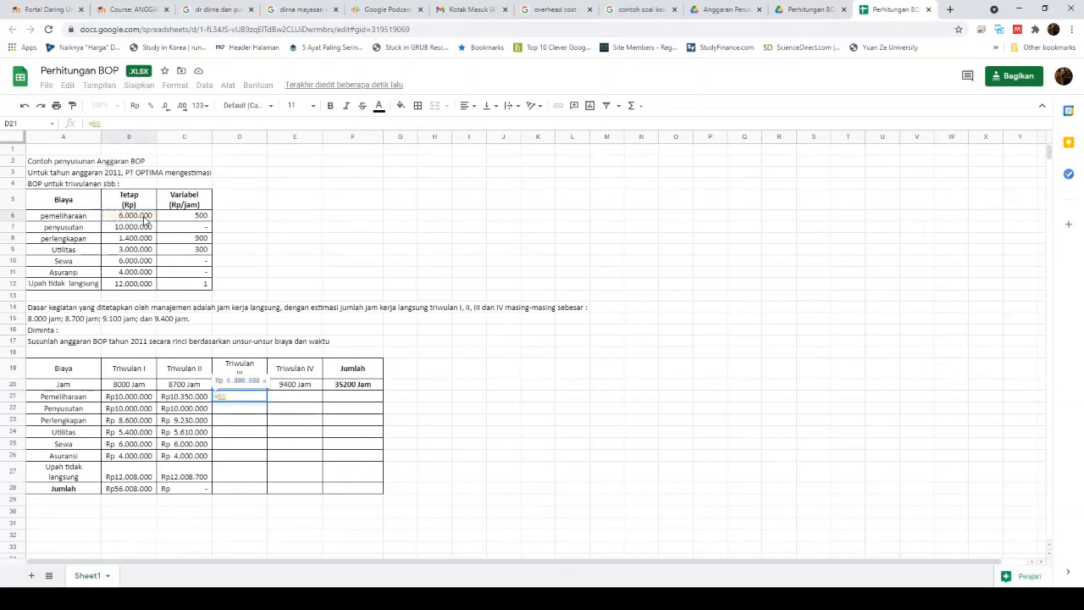
{"action": "type", "text": "+("}
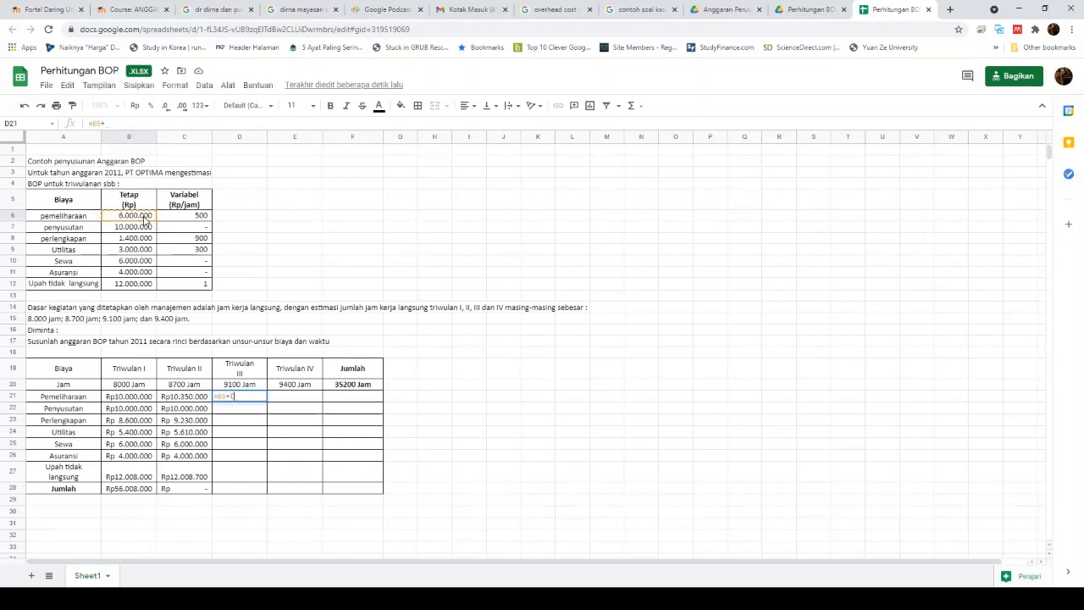
{"action": "left_click", "coordinate": [258, 388]}
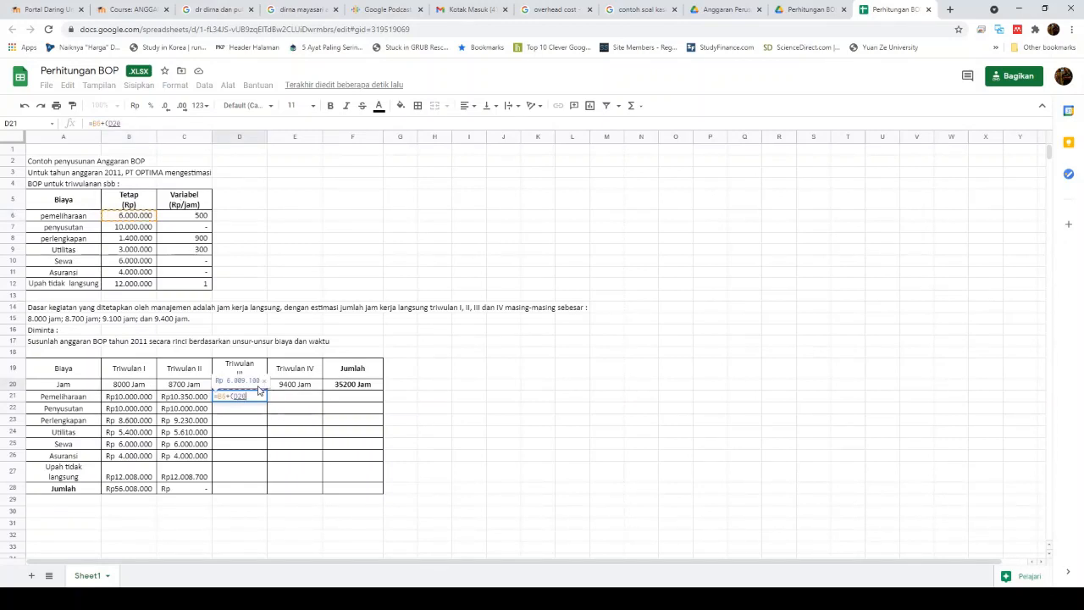
{"action": "key", "text": "F4"}
{"action": "type", "text": "*"}
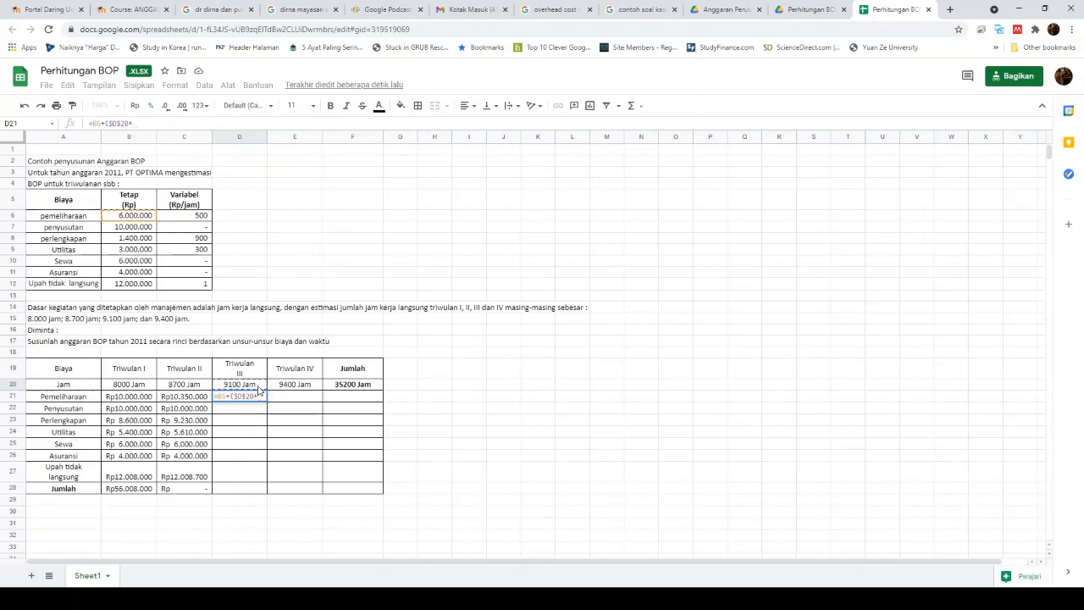
{"action": "left_click", "coordinate": [204, 216]}
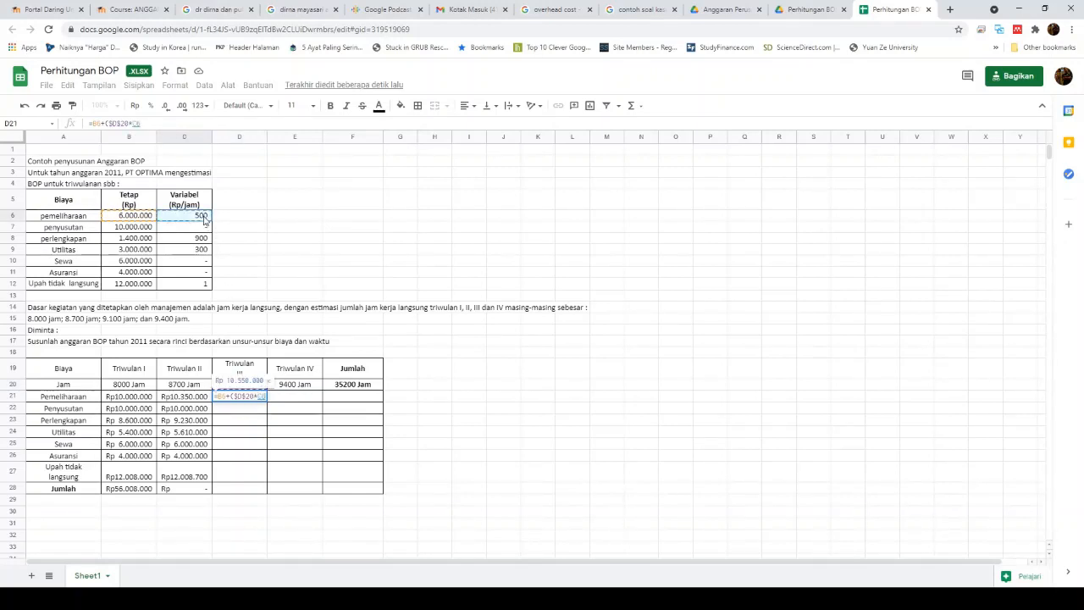
{"action": "type", "text": ")"}
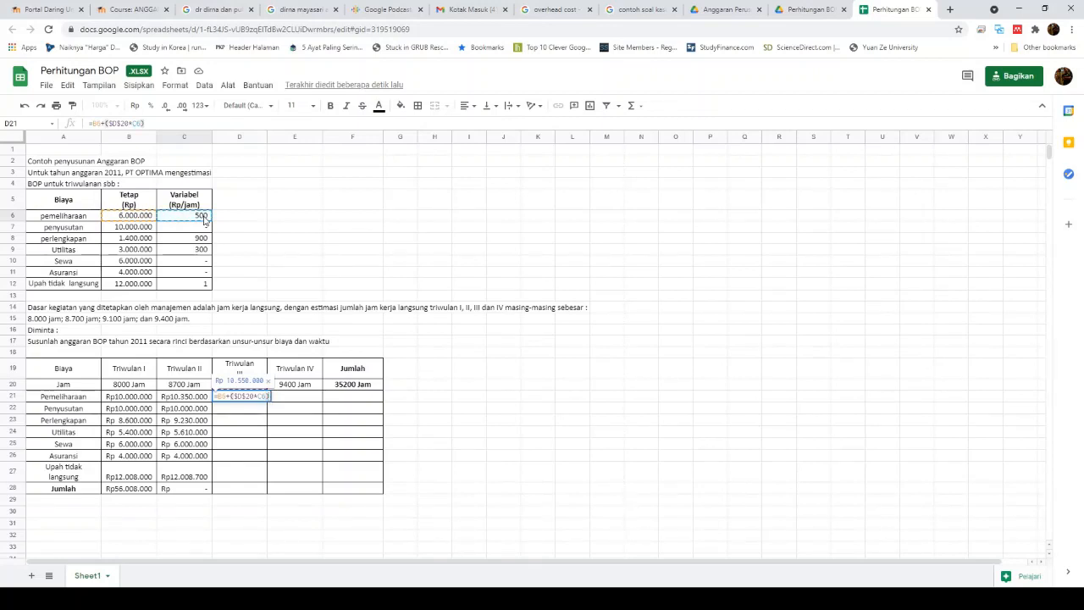
{"action": "key", "text": "Return"}
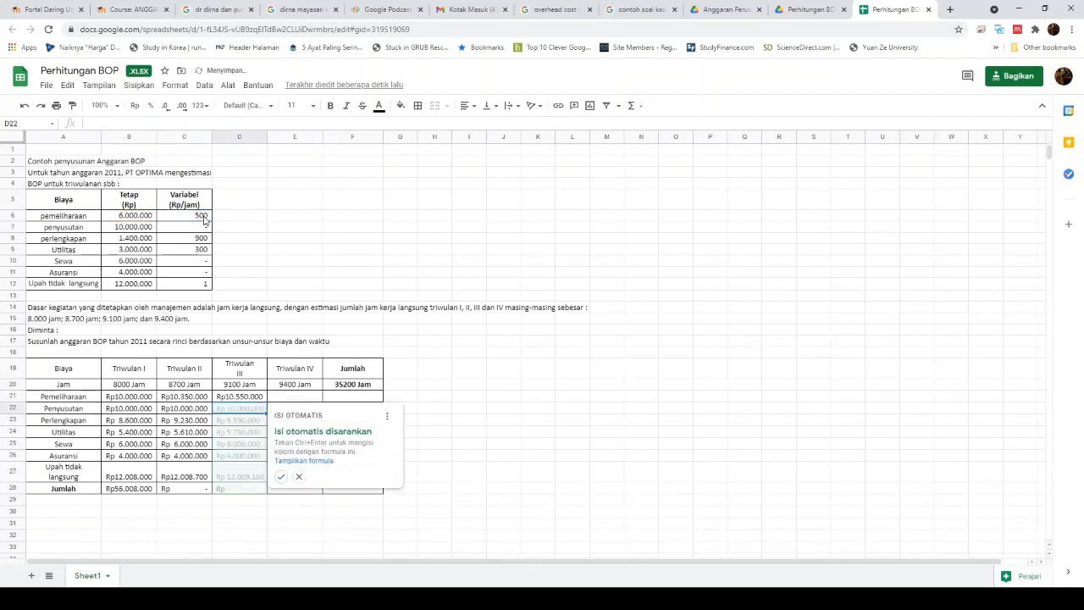
{"action": "left_click", "coordinate": [281, 477]}
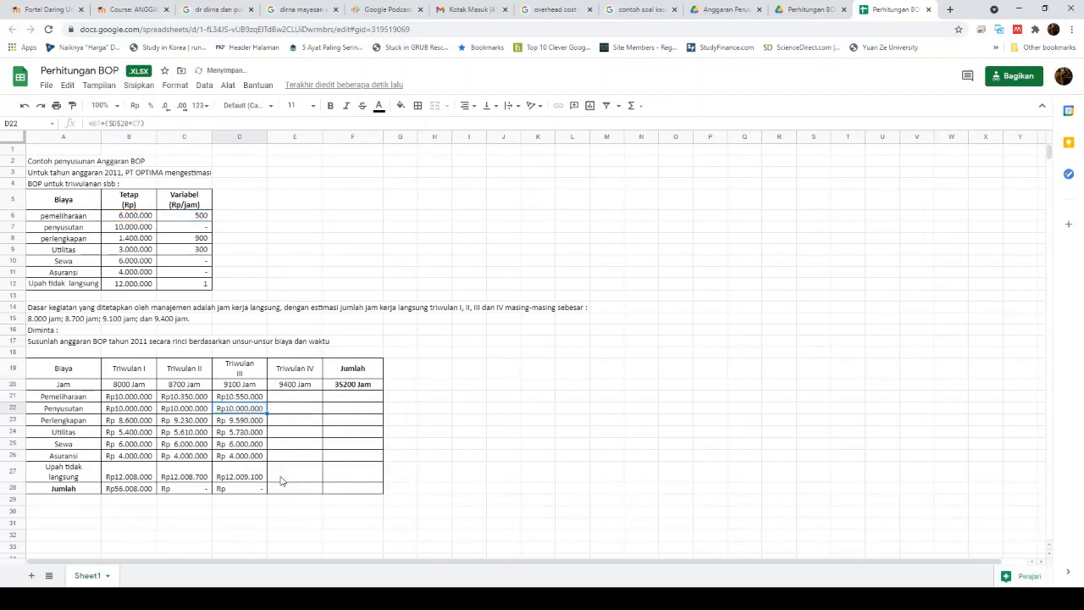
{"action": "left_click", "coordinate": [313, 396]}
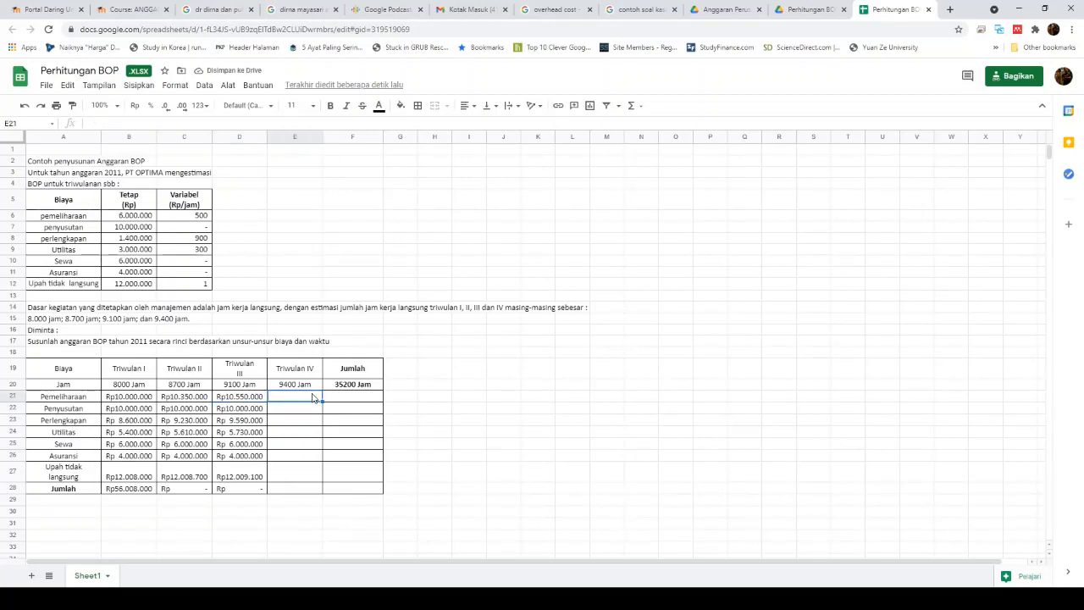
{"action": "type", "text": "="}
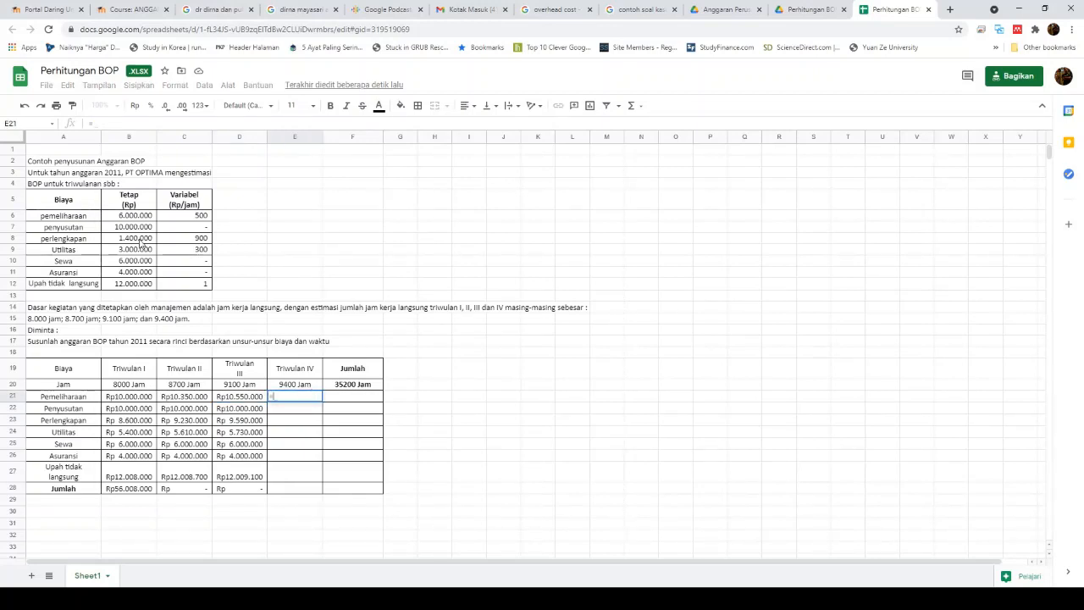
Step: Complete =B6+($E$20*C6) in E21 and autofill it down the Triwulan IV cost rows
{"action": "left_click", "coordinate": [146, 218]}
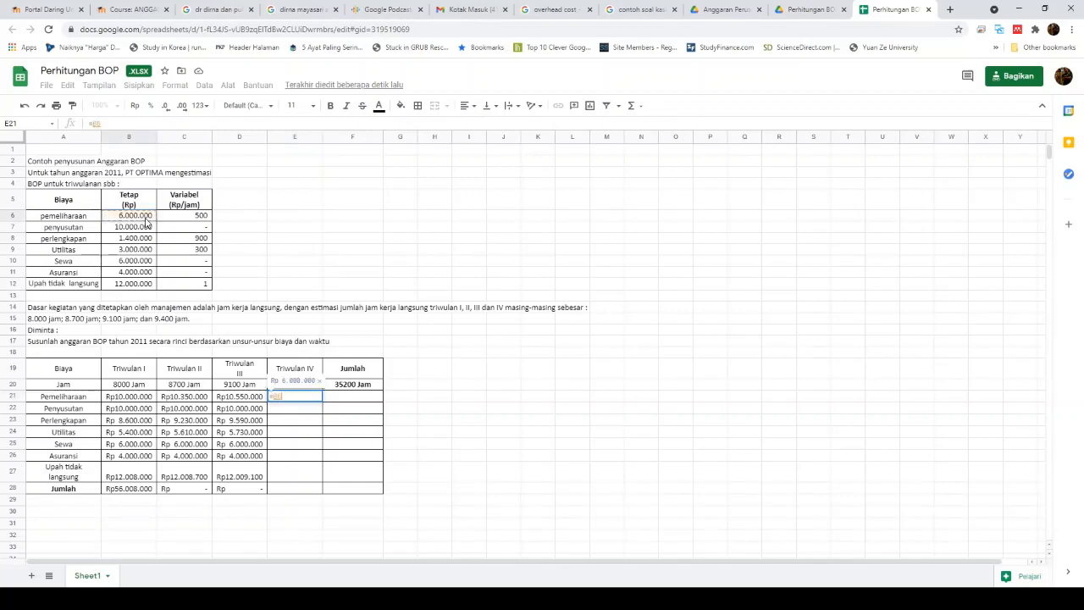
{"action": "type", "text": "+("}
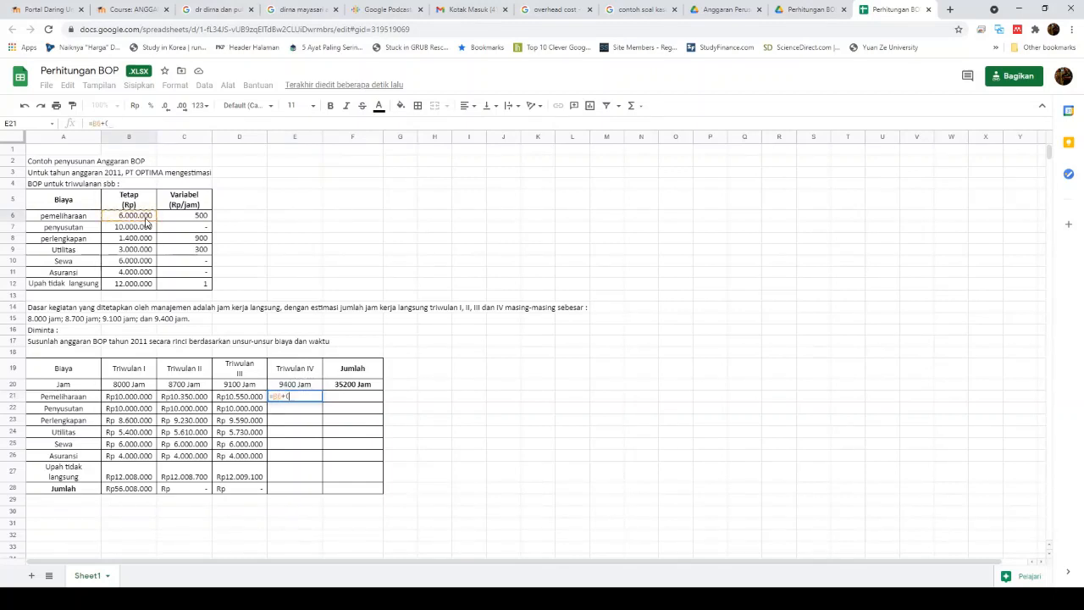
{"action": "left_click", "coordinate": [300, 386]}
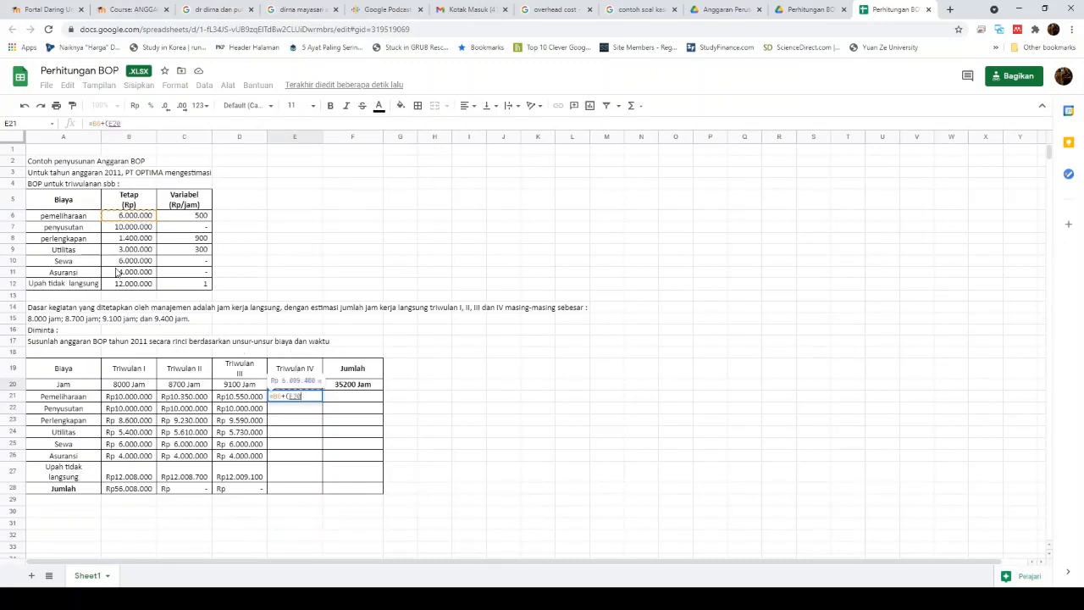
{"action": "key", "text": "F4"}
{"action": "type", "text": "*"}
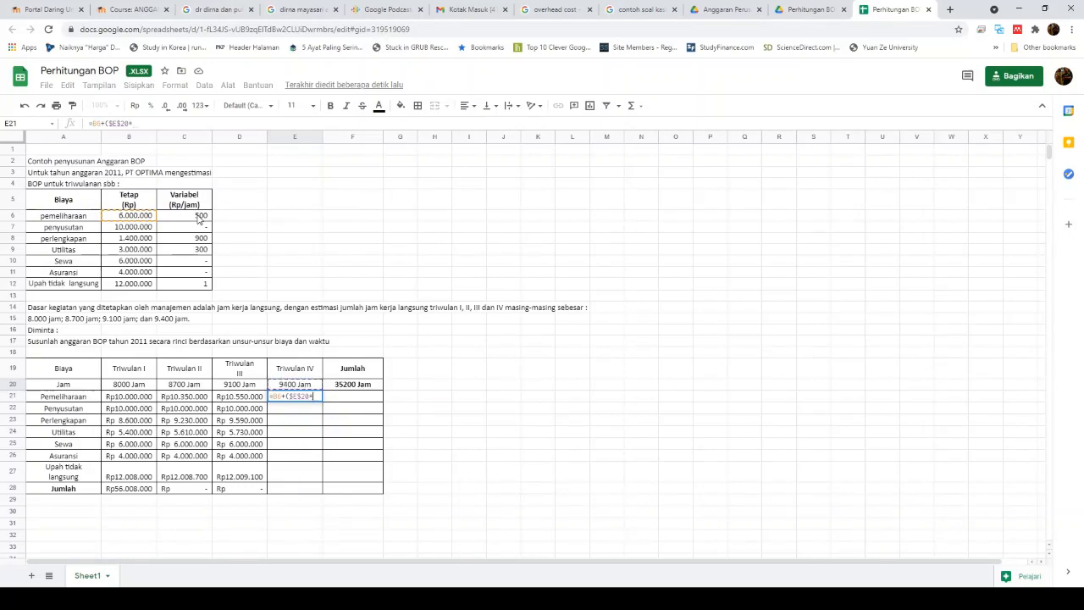
{"action": "left_click", "coordinate": [203, 224]}
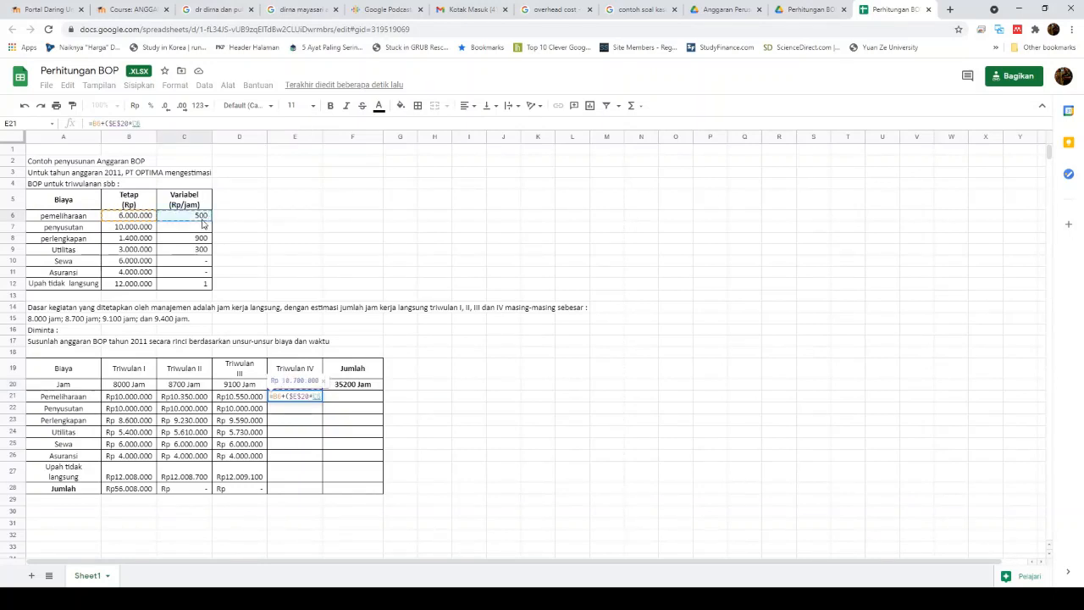
{"action": "type", "text": ")"}
{"action": "key", "text": "Return"}
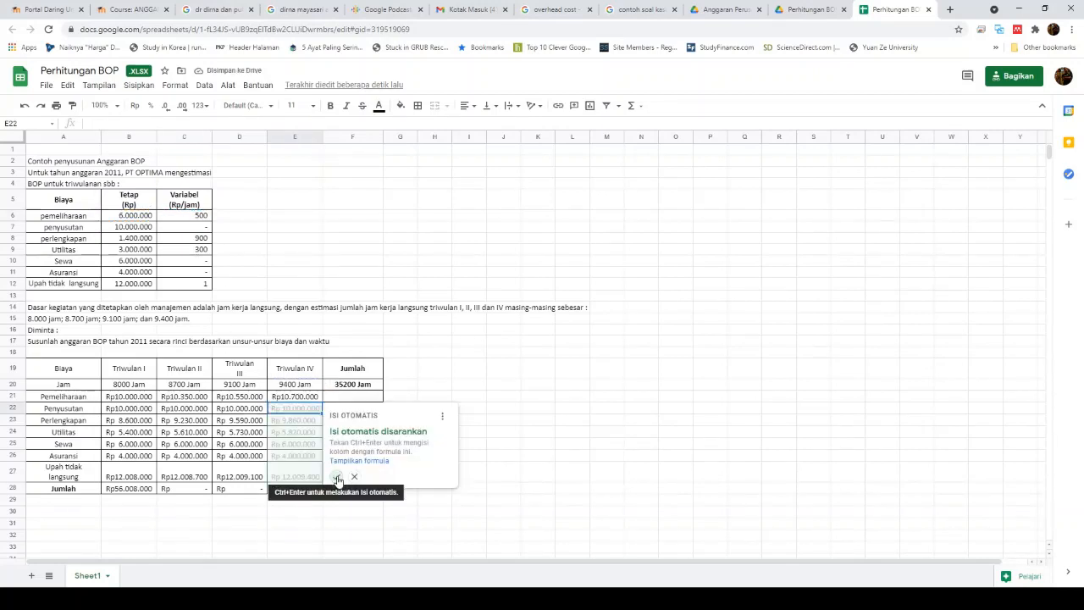
{"action": "left_click", "coordinate": [337, 479]}
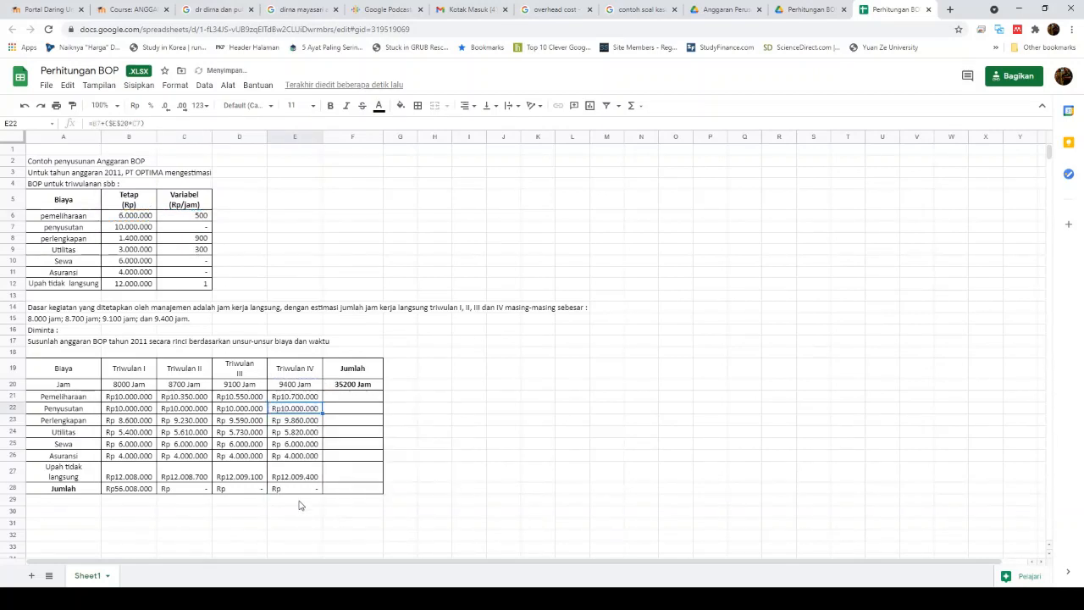
Step: Copy the Triwulan I total sum formula from B28 across the other quarterly totals
{"action": "left_click", "coordinate": [145, 490]}
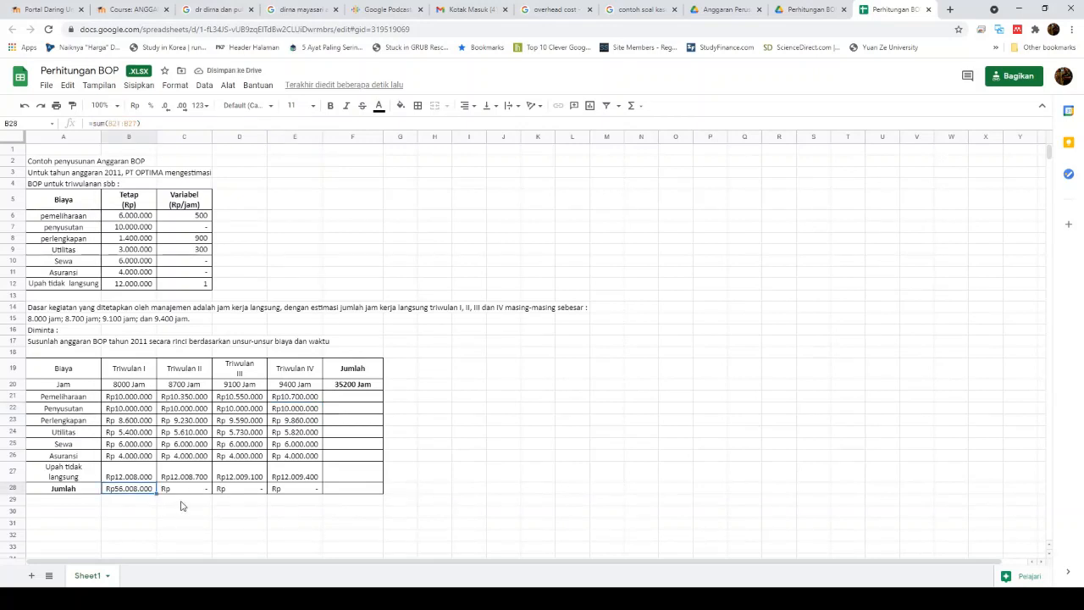
{"action": "key", "text": "ctrl+c"}
{"action": "key", "text": "Right"}
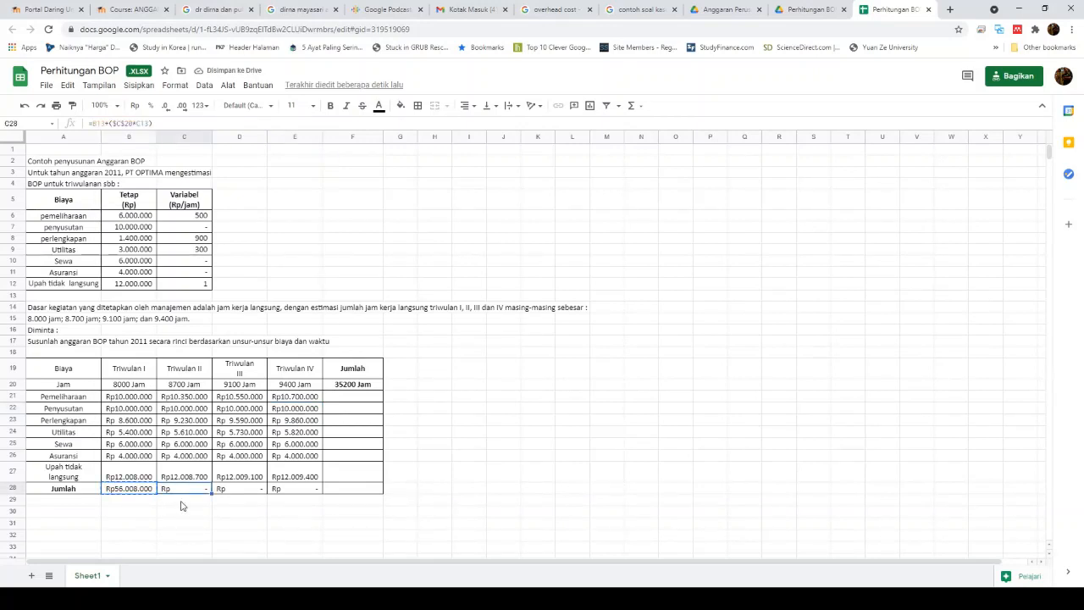
{"action": "key", "text": "shift+Right"}
{"action": "key", "text": "shift+Right"}
{"action": "key", "text": "shift+Right"}
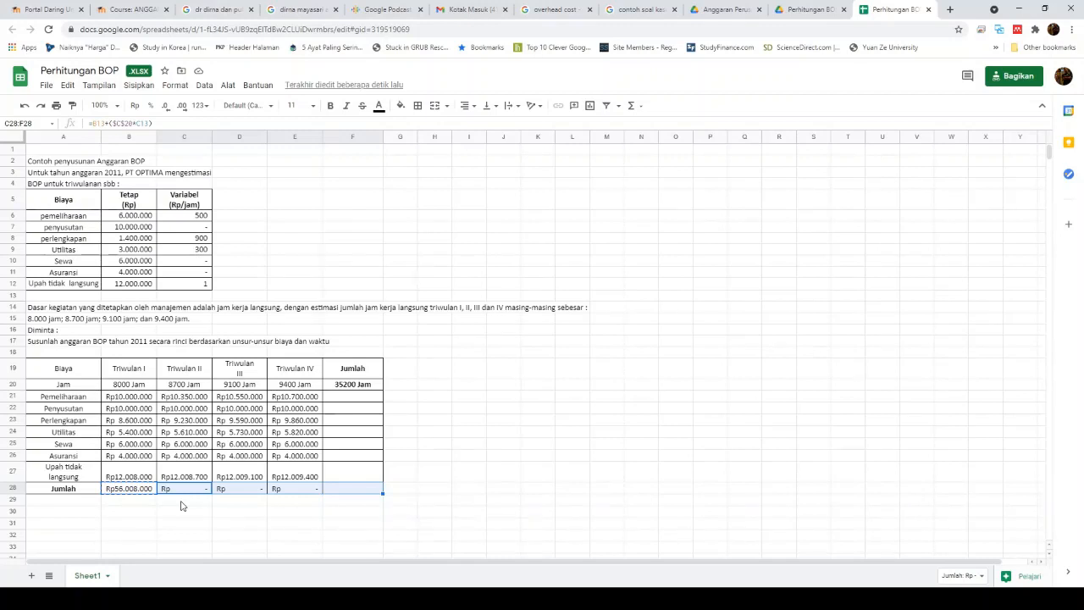
{"action": "key", "text": "ctrl+v"}
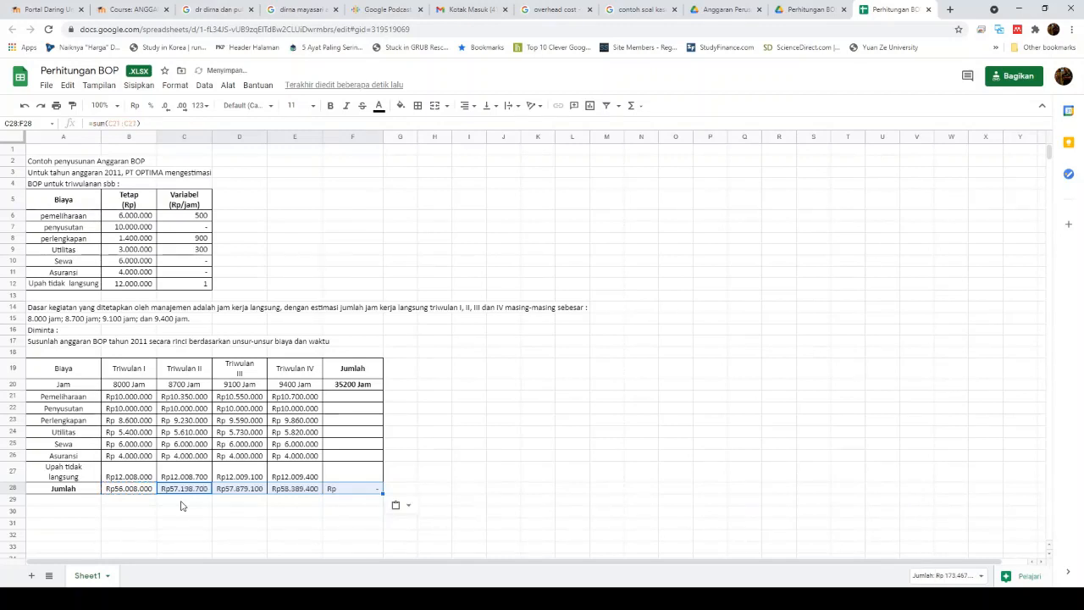
Step: Sum each cost row's four quarters in Jumlah with =sum(), giving a Rp229.475.200 grand total
{"action": "left_click", "coordinate": [354, 399]}
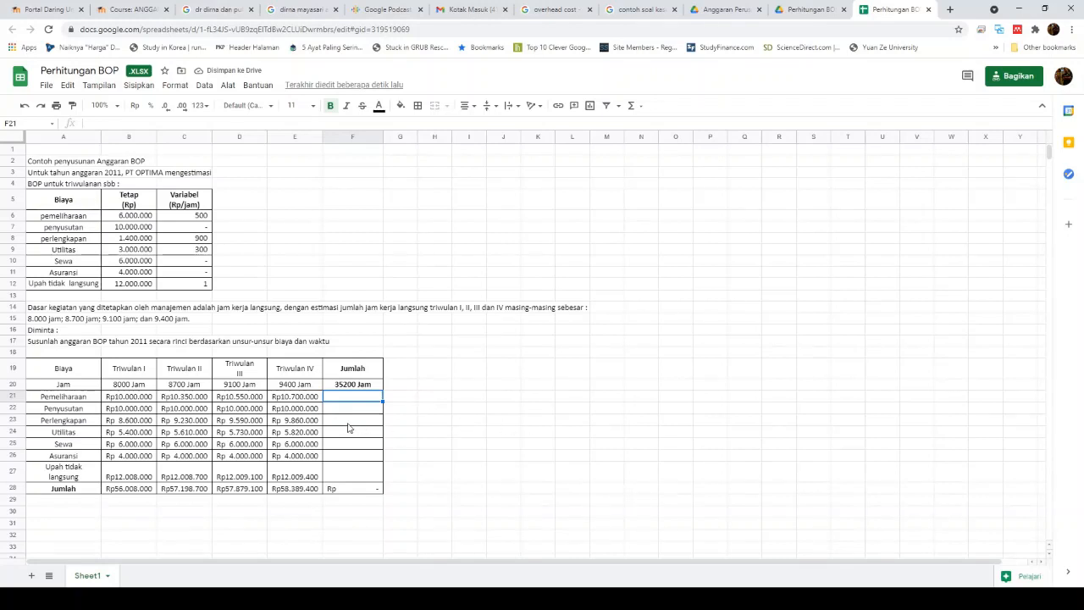
{"action": "type", "text": "=sum"}
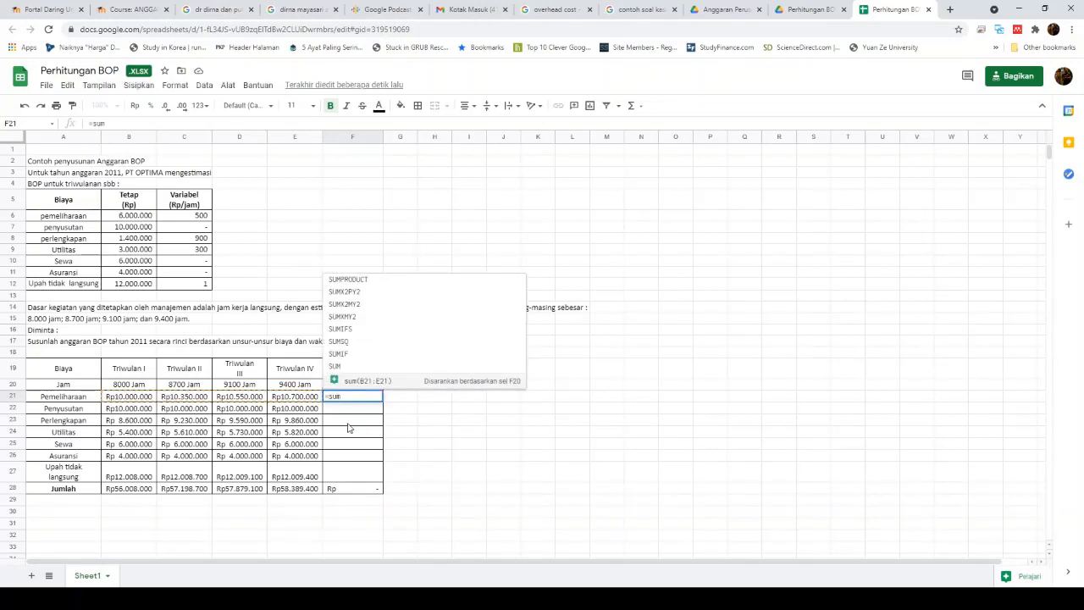
{"action": "type", "text": "("}
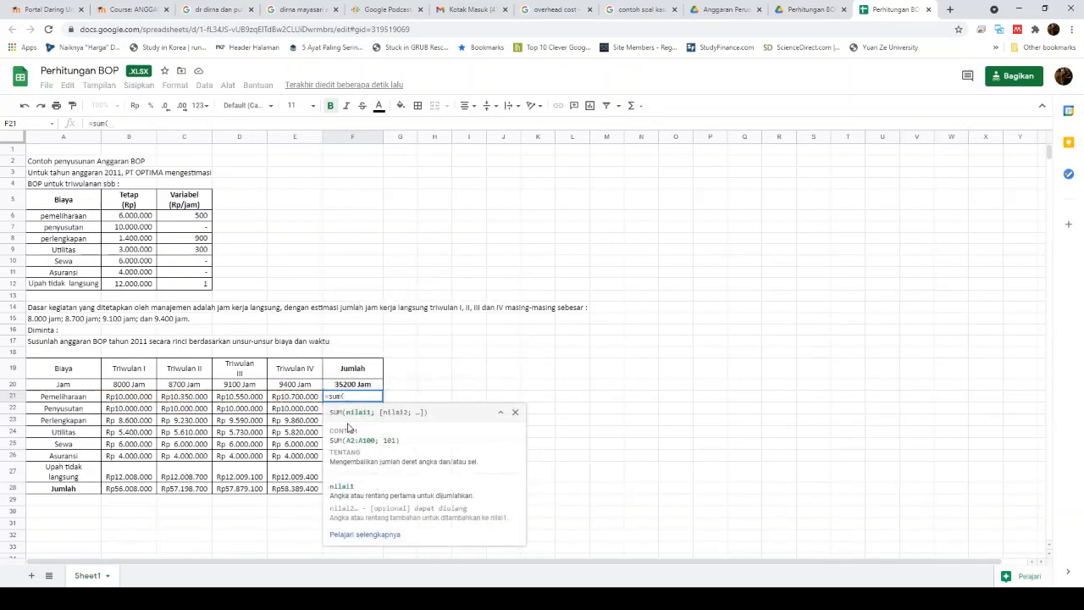
{"action": "left_click", "coordinate": [138, 398]}
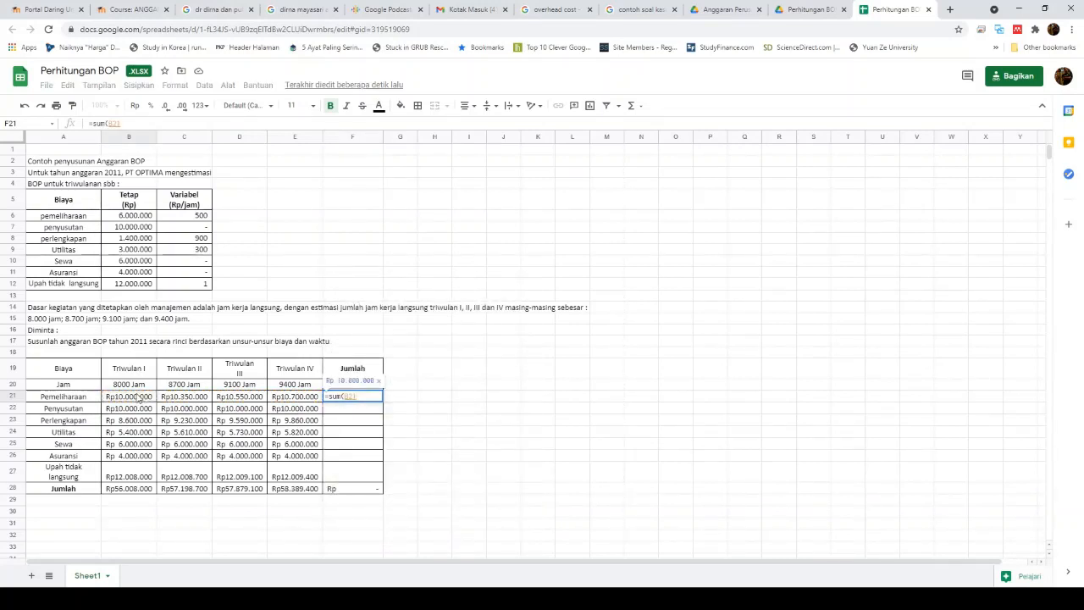
{"action": "key", "text": "shift+Right"}
{"action": "key", "text": "shift+Right"}
{"action": "key", "text": "shift+Right"}
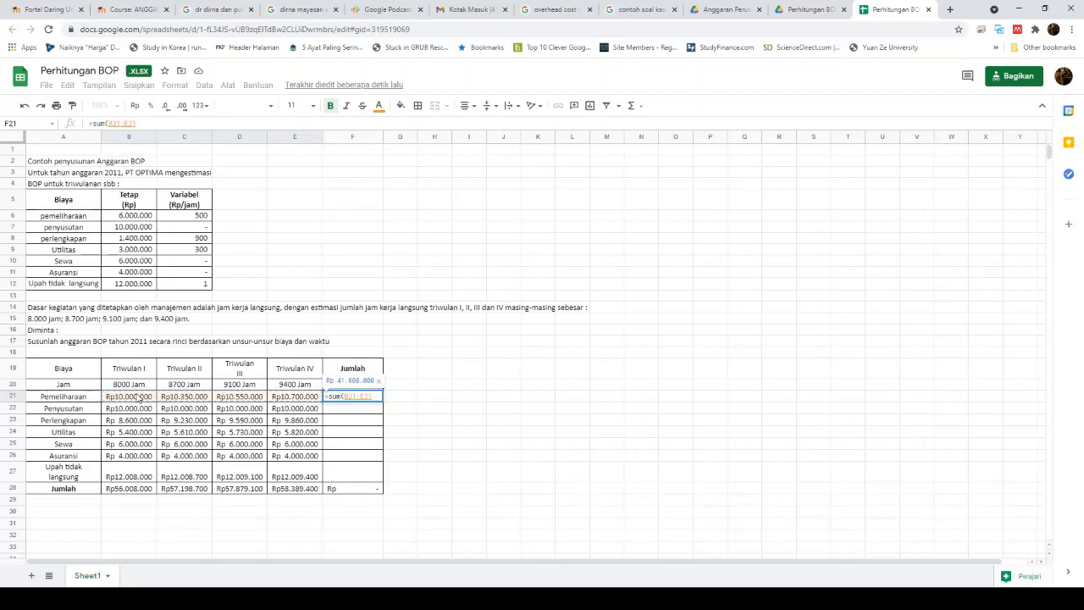
{"action": "key", "text": "Return"}
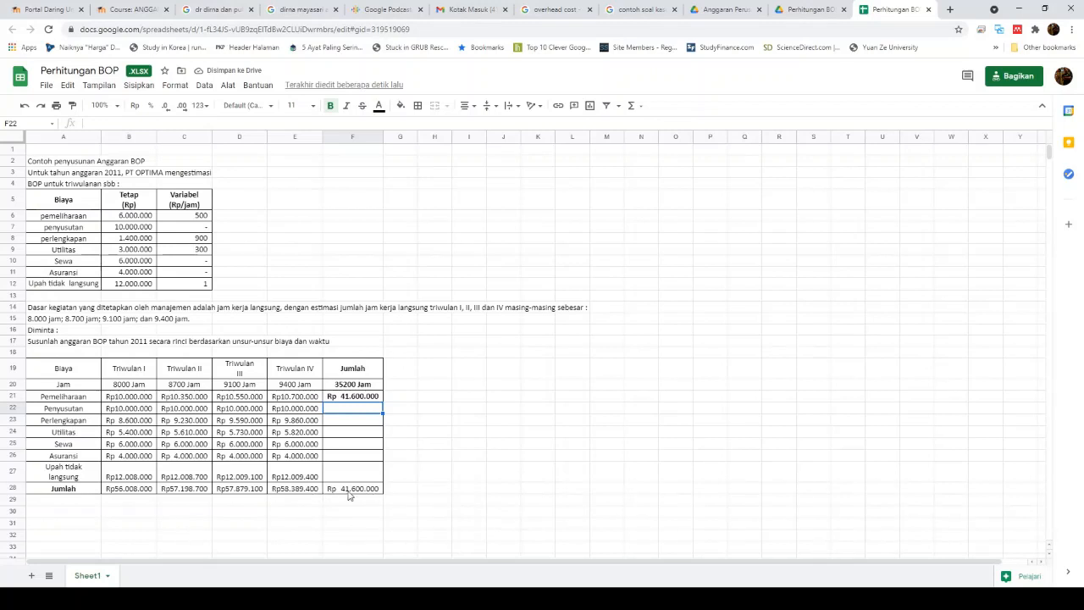
{"action": "key", "text": "Up"}
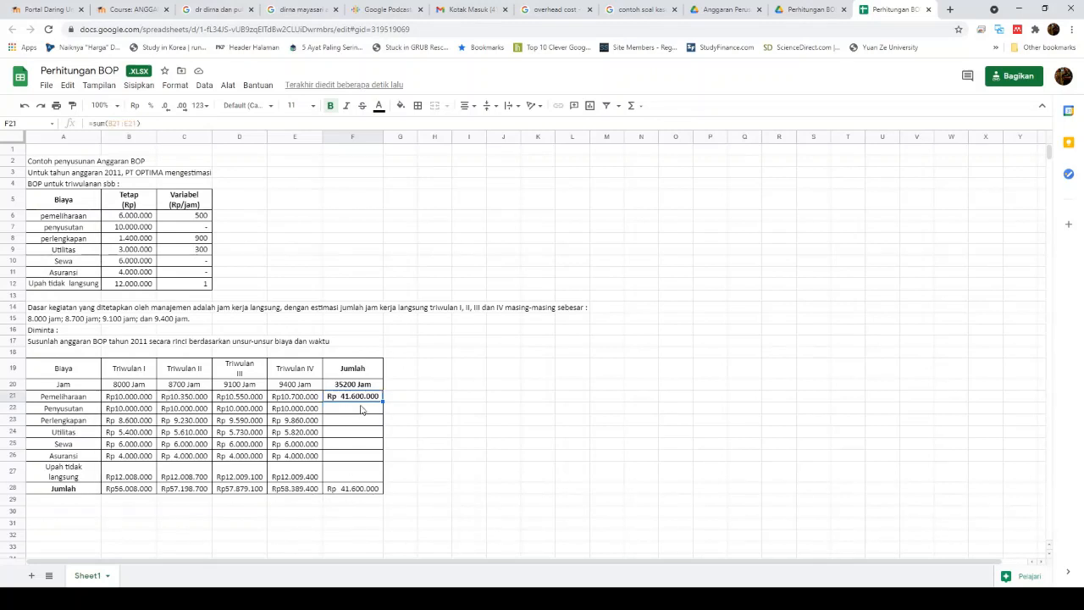
{"action": "key", "text": "ctrl+c"}
{"action": "key", "text": "Down"}
{"action": "key", "text": "shift+Down"}
{"action": "key", "text": "shift+Down"}
{"action": "key", "text": "shift+Down"}
{"action": "key", "text": "shift+Down"}
{"action": "key", "text": "shift+Down"}
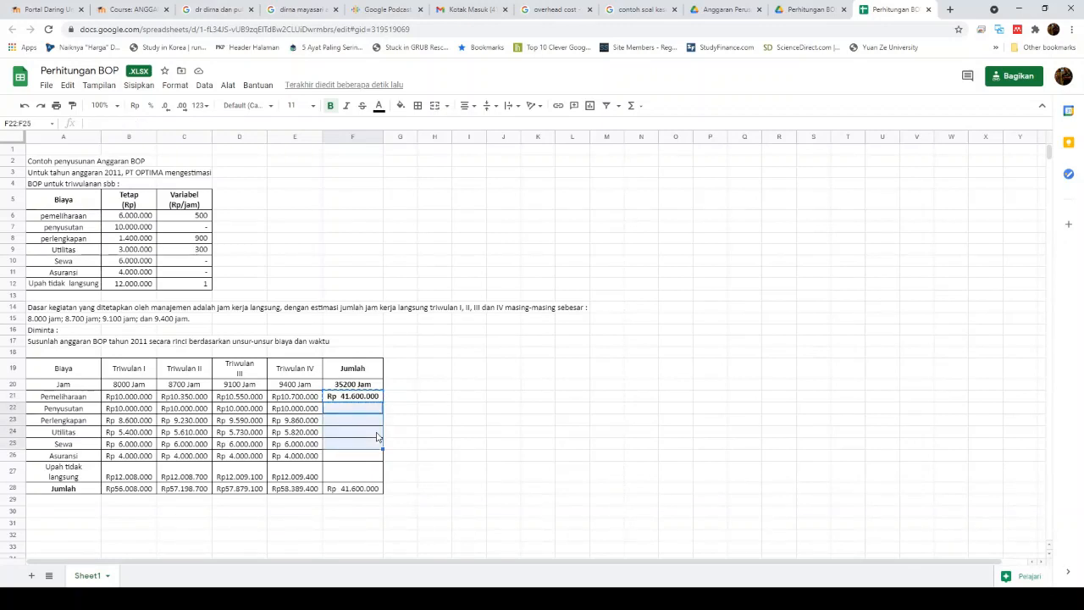
{"action": "key", "text": "ctrl+v"}
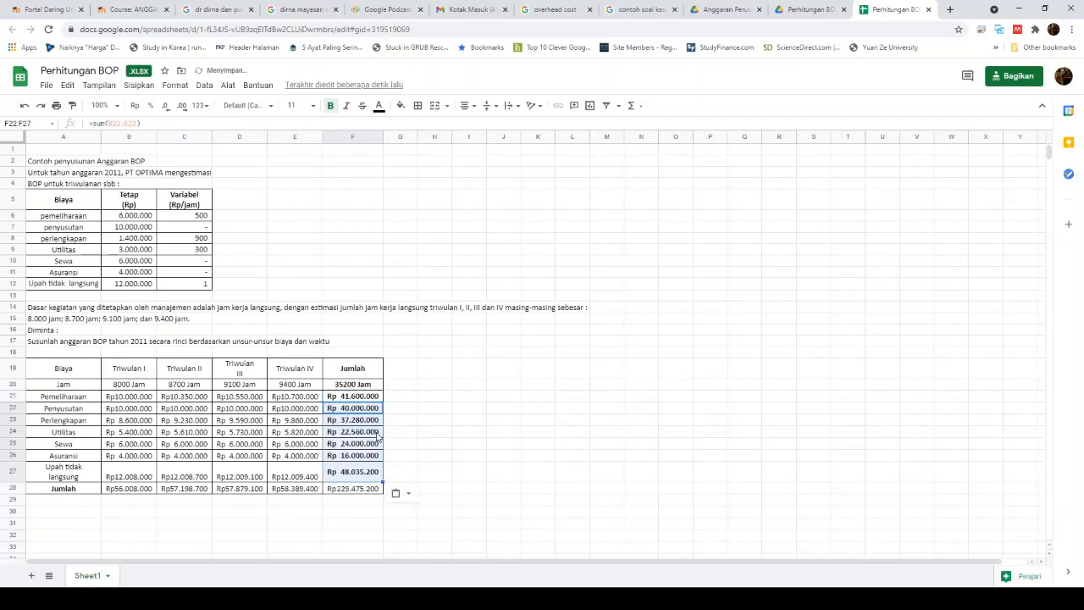
{"action": "key", "text": "Down"}
{"action": "key", "text": "Down"}
{"action": "key", "text": "Down"}
{"action": "key", "text": "Down"}
{"action": "key", "text": "Down"}
{"action": "key", "text": "Down"}
{"action": "key", "text": "Down"}
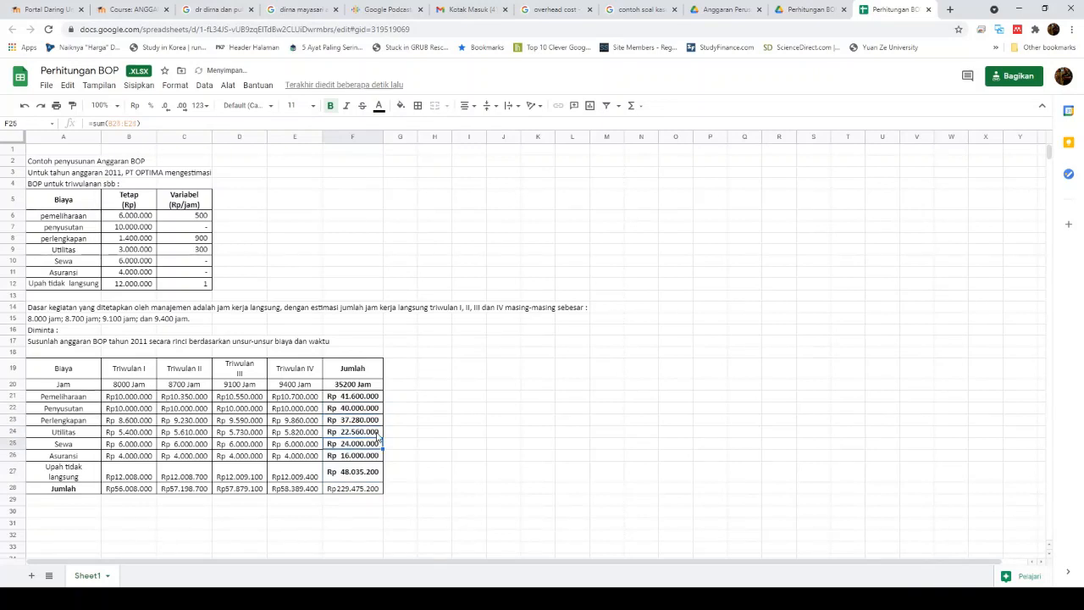
{"action": "key", "text": "Up"}
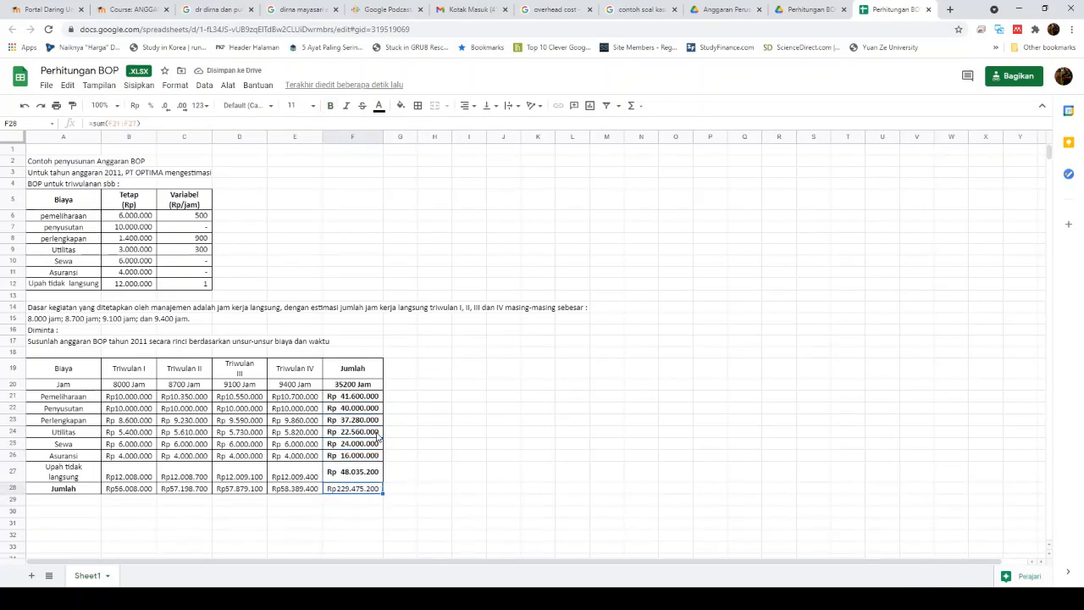
Step: Bold the Rp229.475.200 grand total and the four quarterly totals in row 28
{"action": "left_click", "coordinate": [330, 105]}
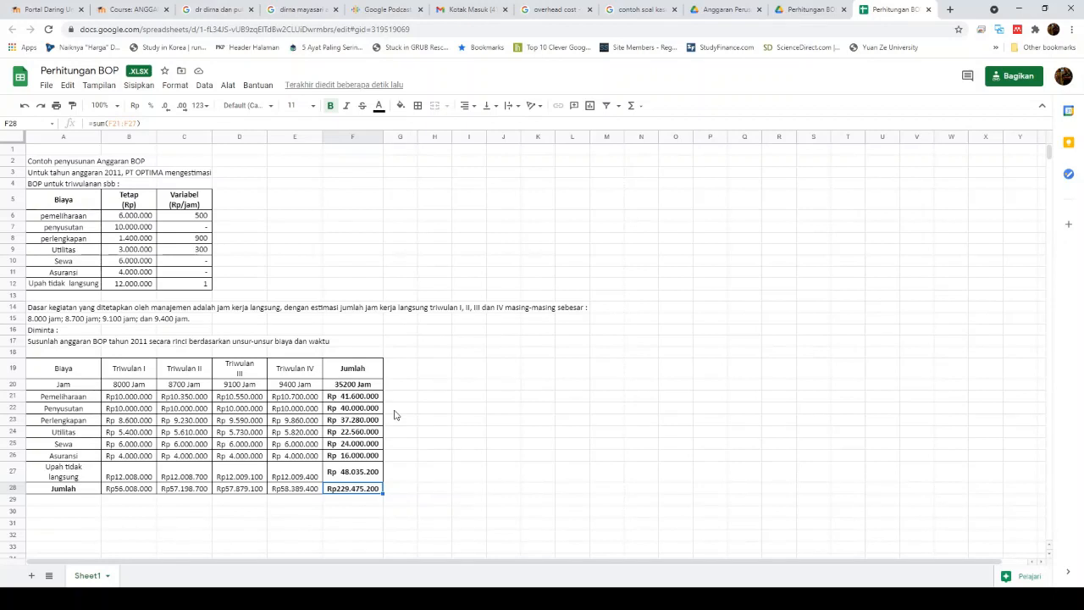
{"action": "left_click", "coordinate": [110, 490]}
{"action": "left_click_drag", "start_coordinate": [111, 494], "coordinate": [298, 491]}
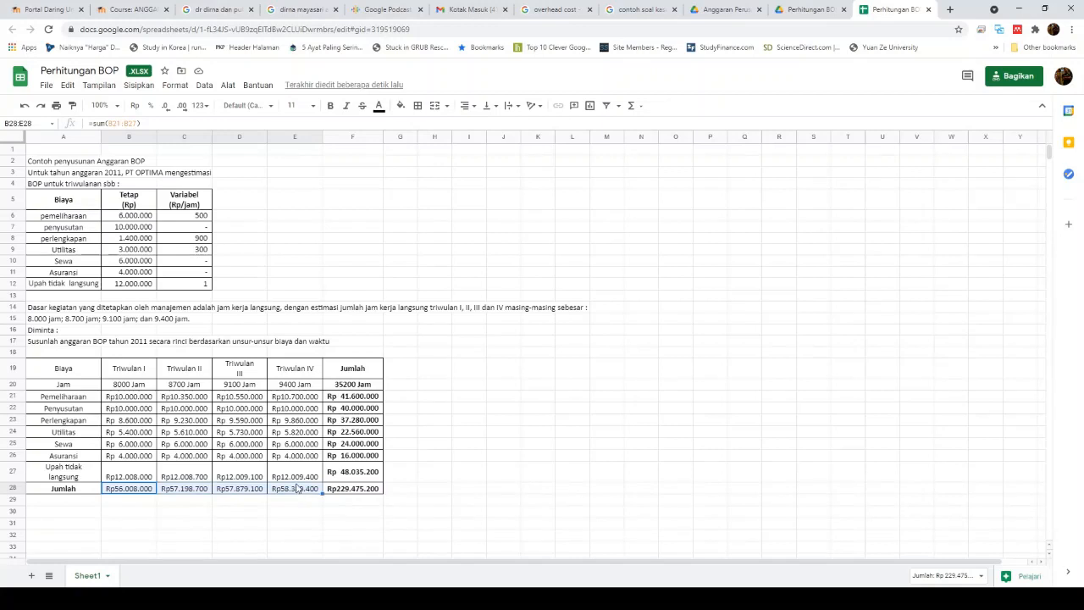
{"action": "left_click", "coordinate": [331, 105]}
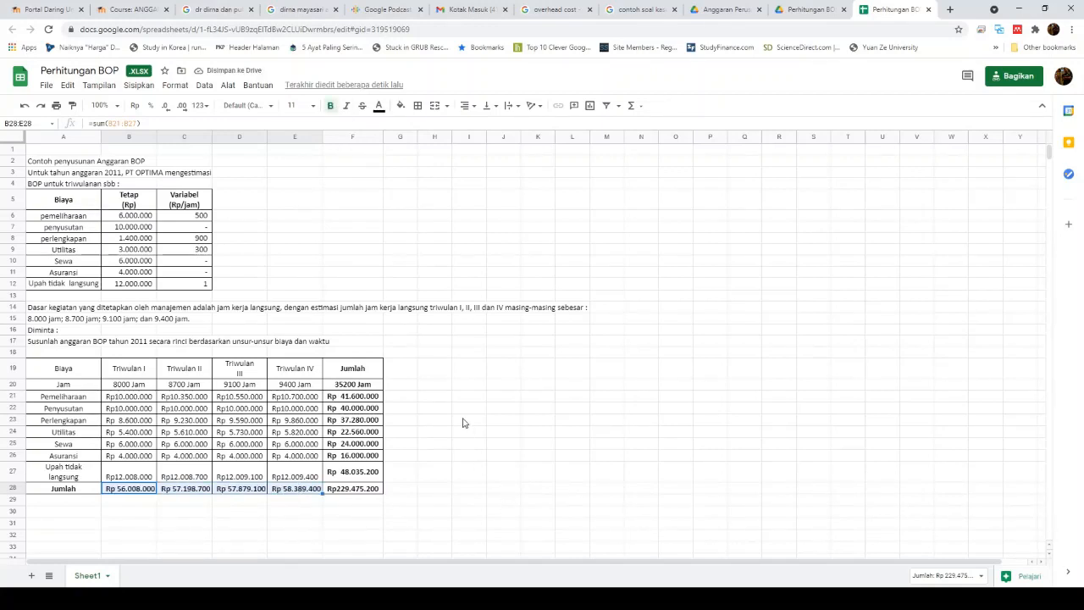
{"action": "left_click", "coordinate": [466, 399]}
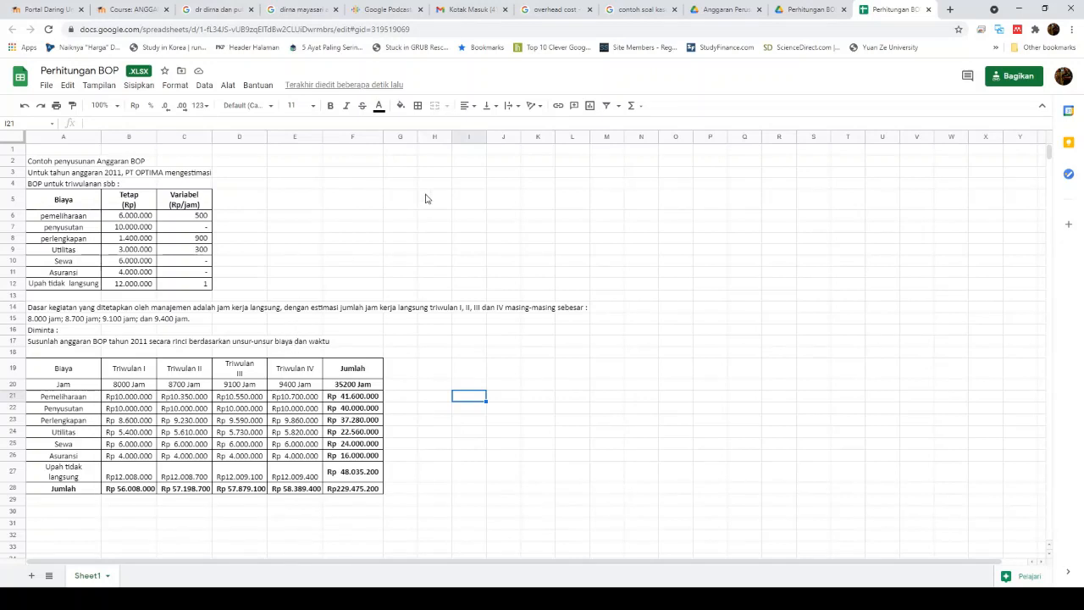
Step: Share the spreadsheet as Editor for anyone with the link and copy the link
{"action": "left_click", "coordinate": [1016, 76]}
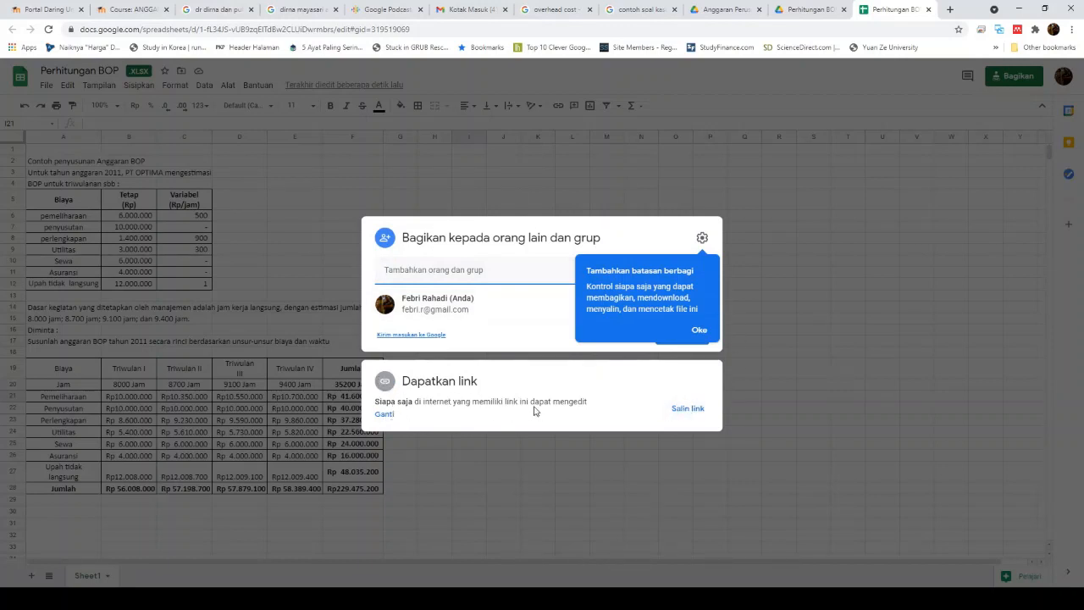
{"action": "left_click", "coordinate": [382, 415]}
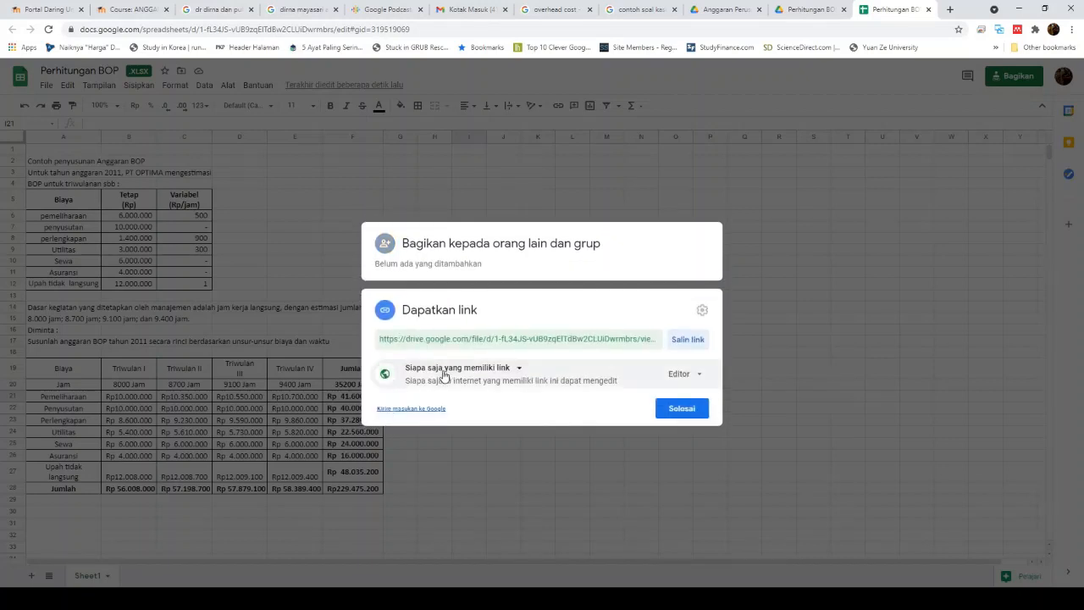
{"action": "left_click", "coordinate": [474, 369]}
{"action": "left_click", "coordinate": [462, 427]}
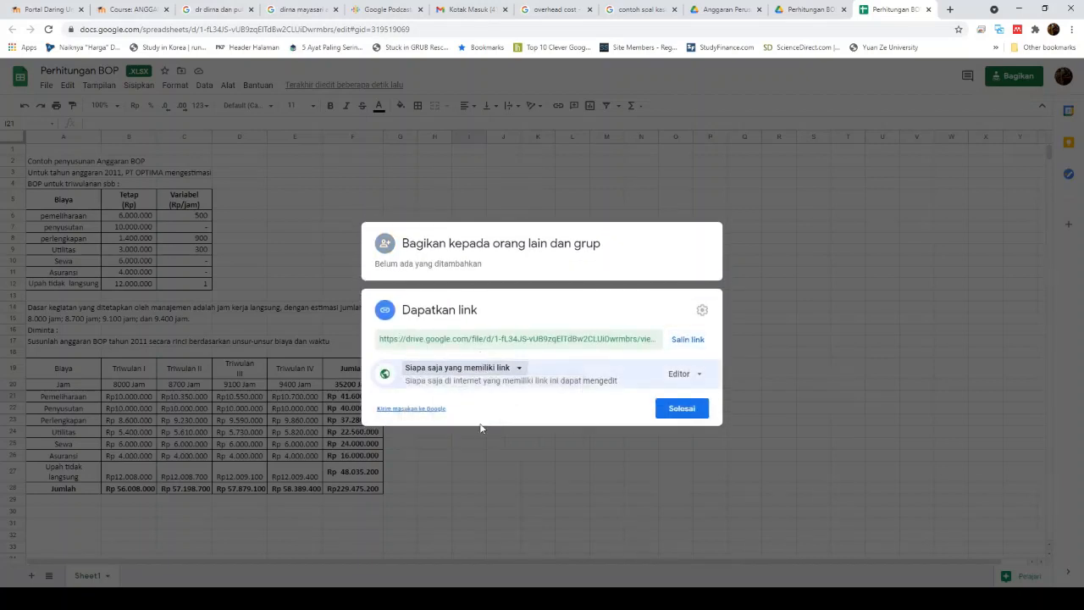
{"action": "left_click", "coordinate": [697, 378]}
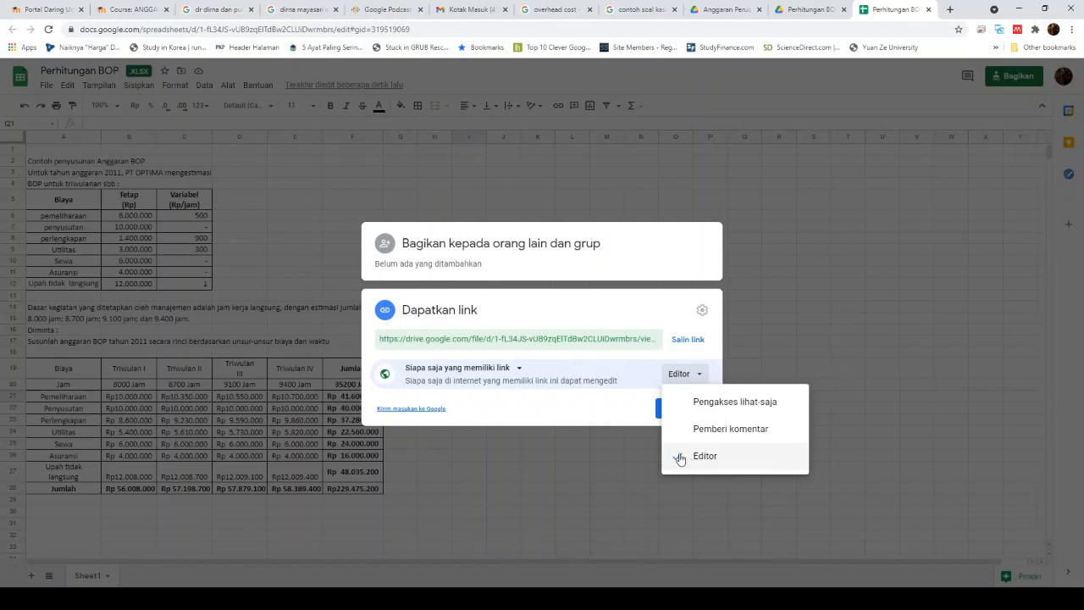
{"action": "left_click", "coordinate": [738, 462]}
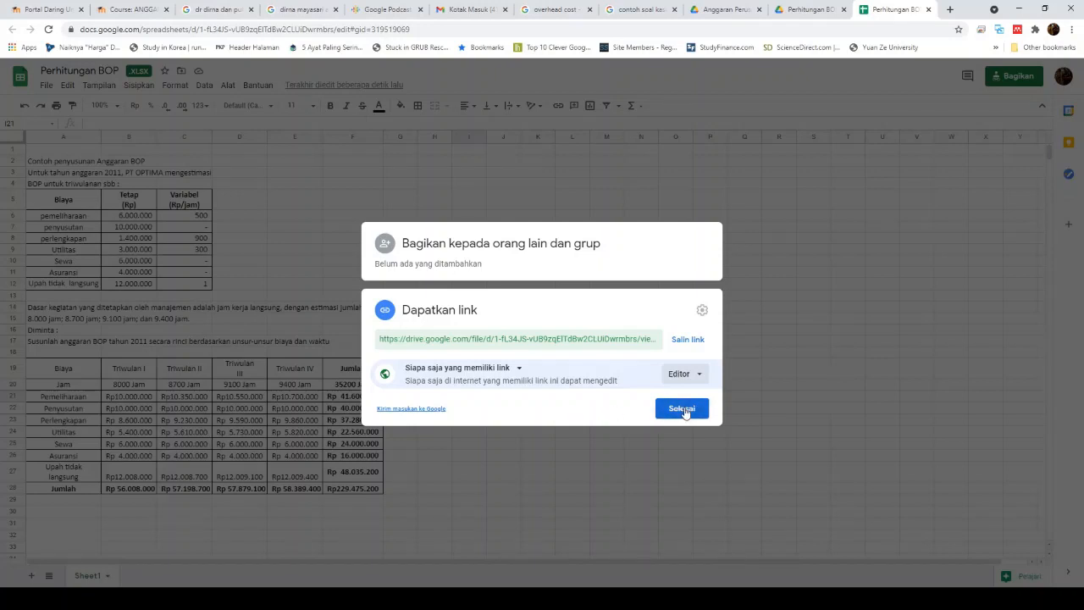
{"action": "left_click", "coordinate": [684, 340]}
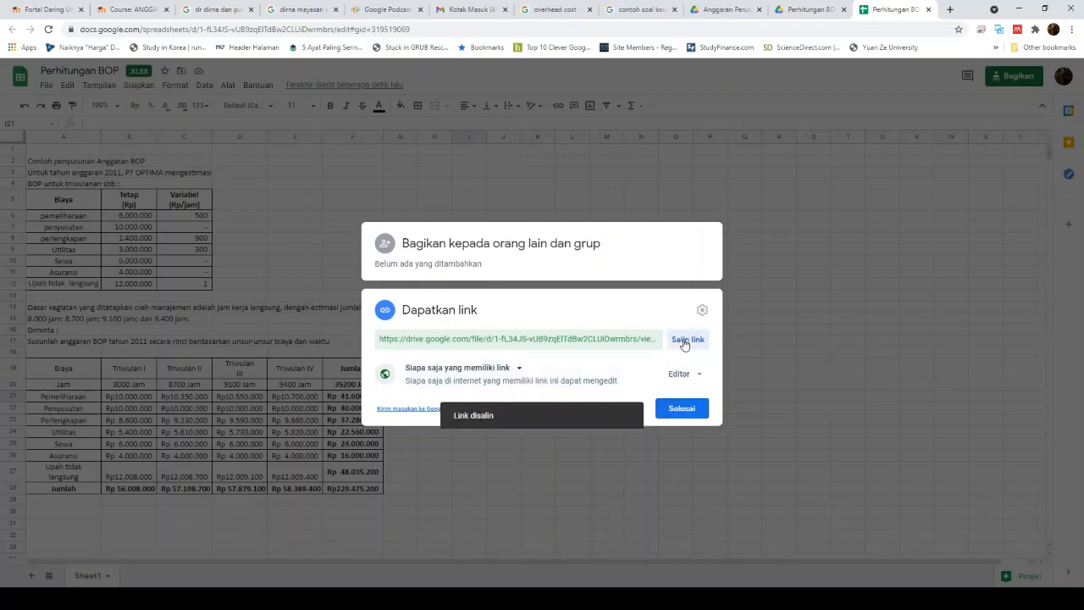
{"action": "left_click", "coordinate": [691, 415]}
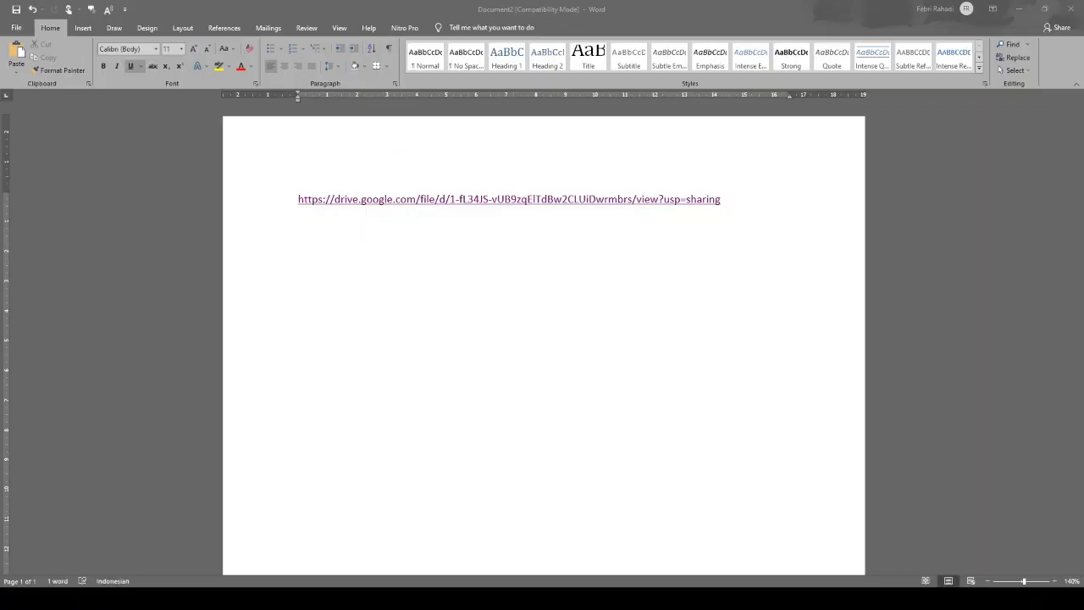
Step: Paste the Google Drive sharing link again on a new line below the first one
{"action": "left_click", "coordinate": [772, 199]}
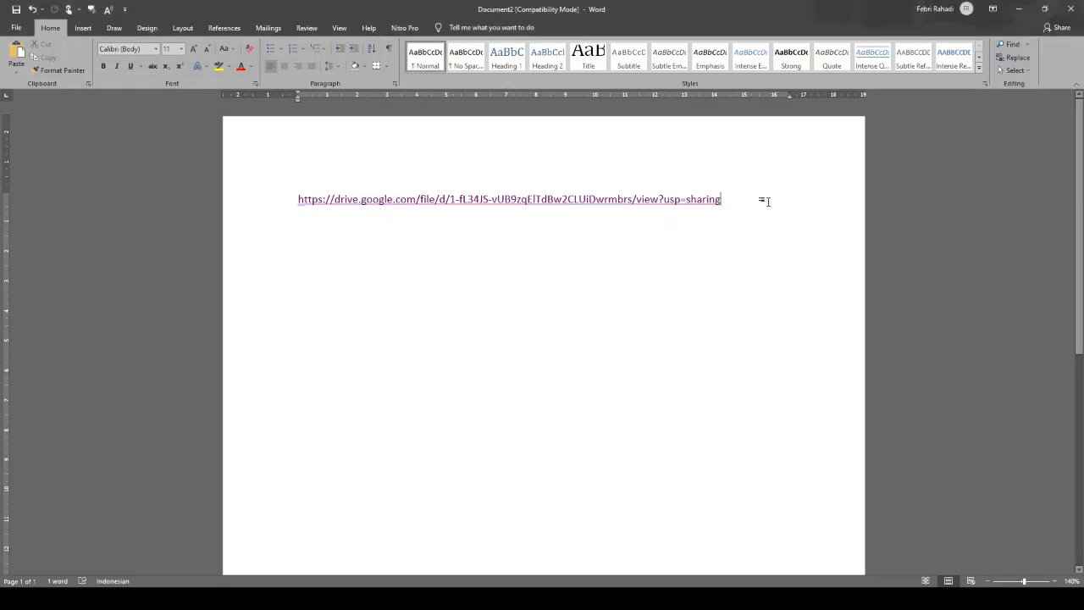
{"action": "key", "text": "Return"}
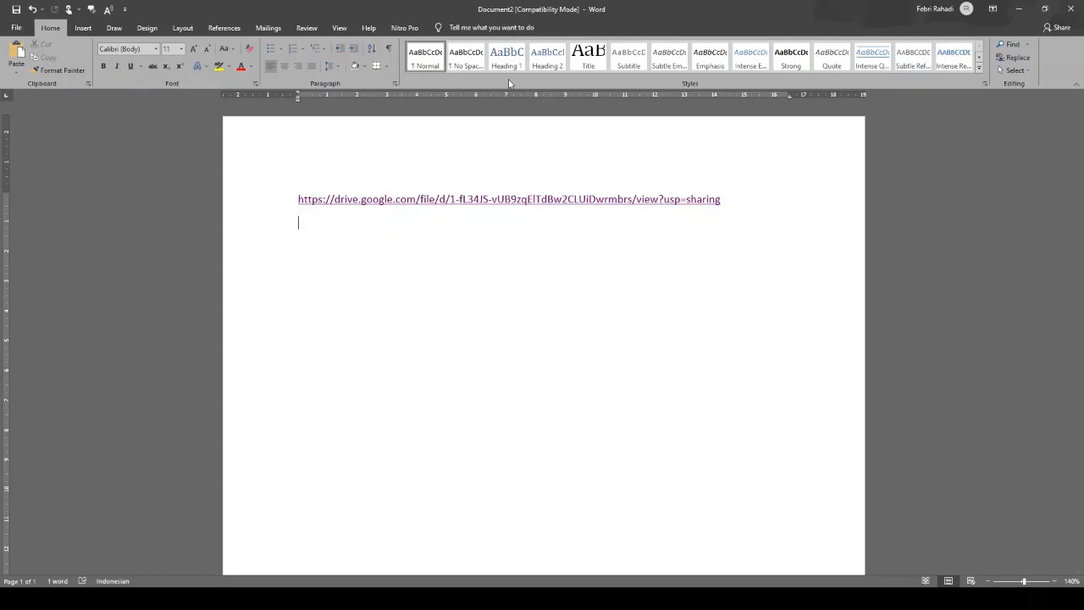
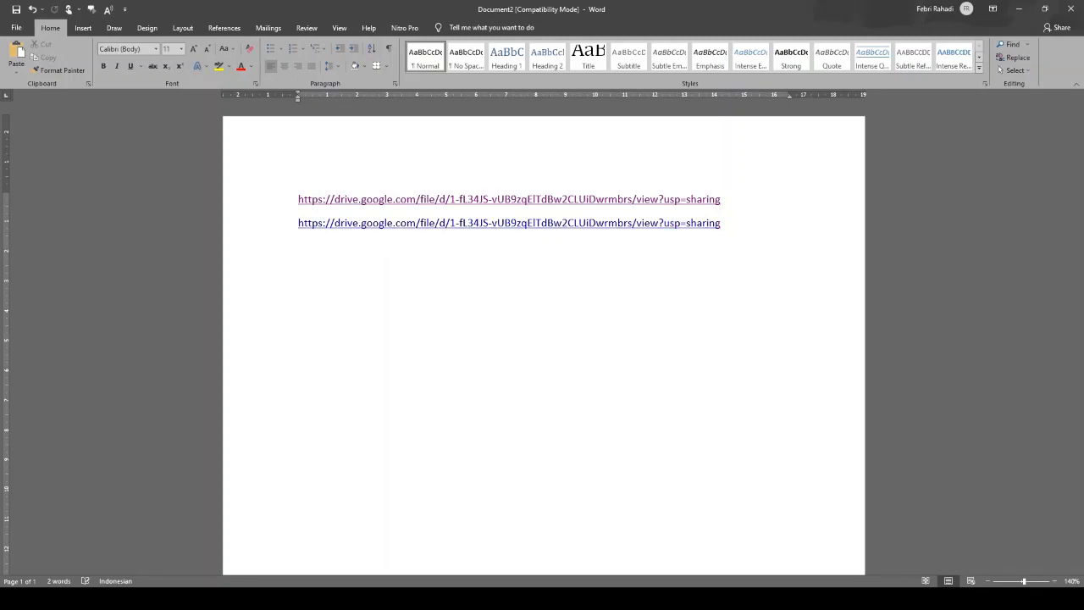
{"action": "left_click_drag", "start_coordinate": [298, 223], "coordinate": [772, 248]}
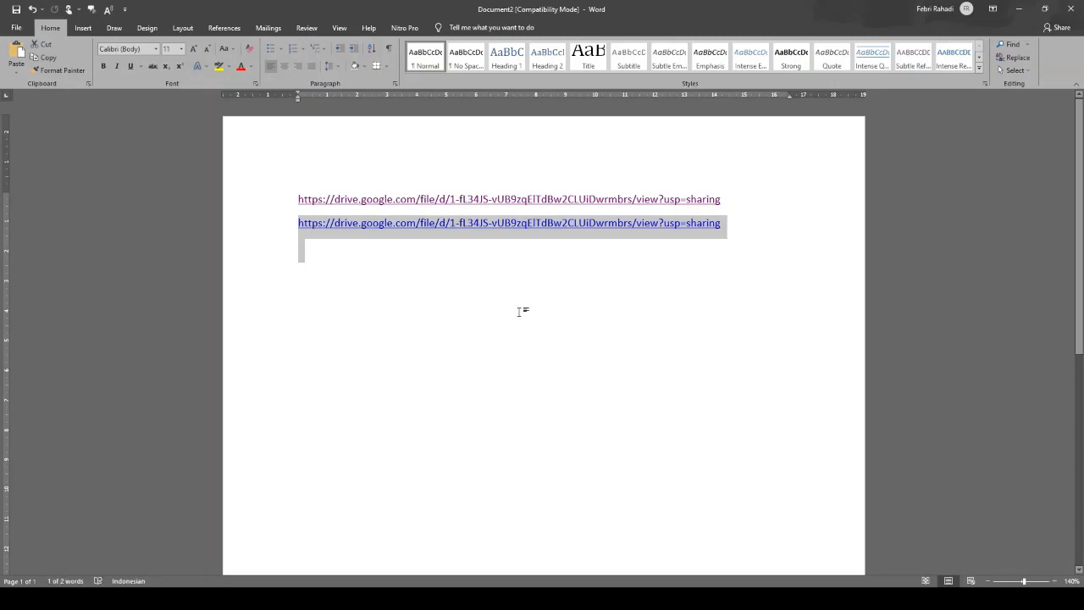
{"action": "left_click", "coordinate": [541, 598]}
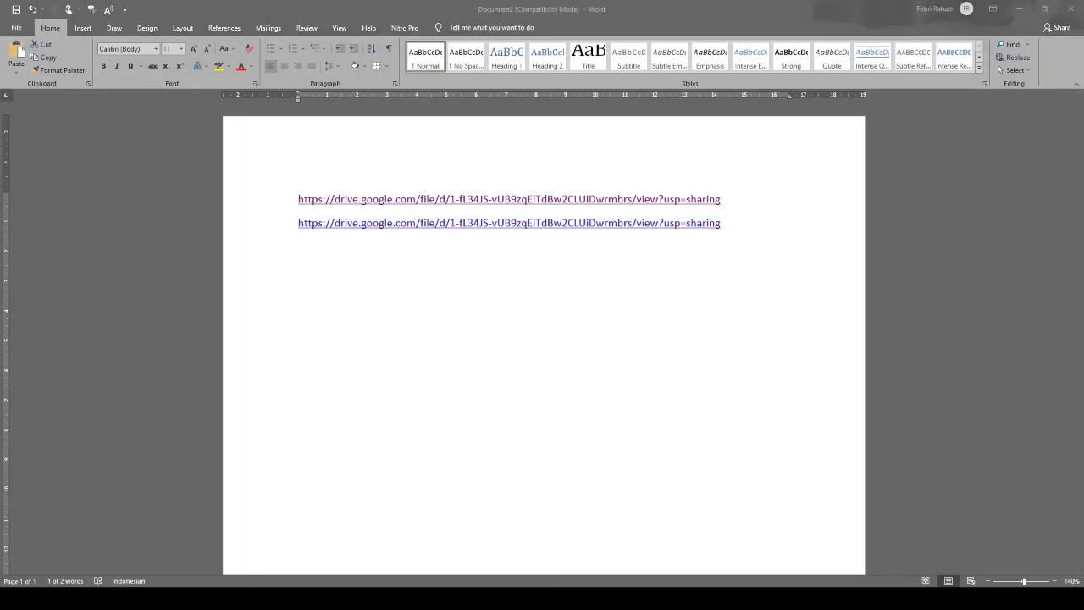